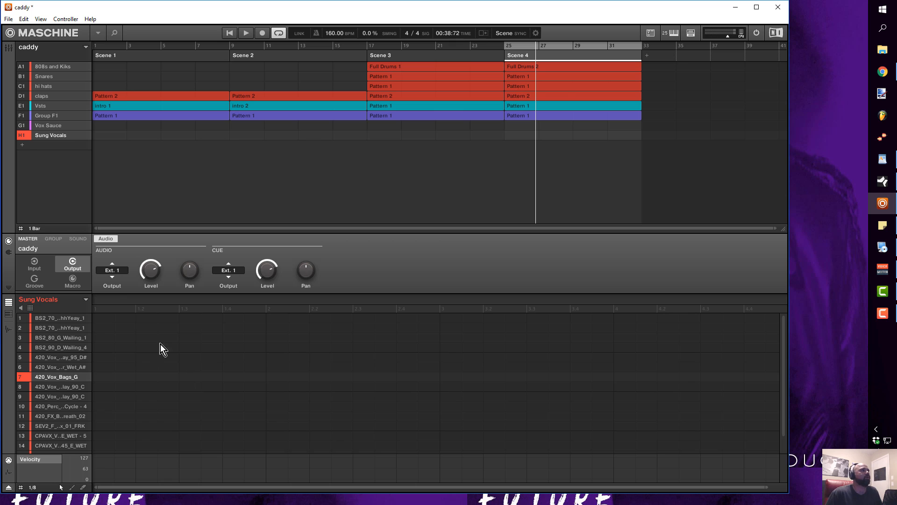
# - Show the whole Full Drums 1 pattern of the 808s and Kiks group in Scene 3, with the window maximized
pyautogui.click(59, 67)
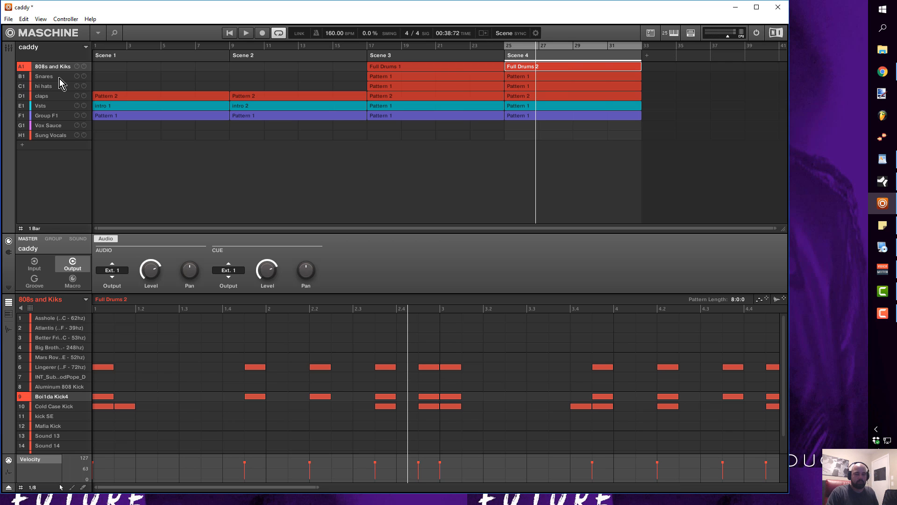
pyautogui.click(416, 55)
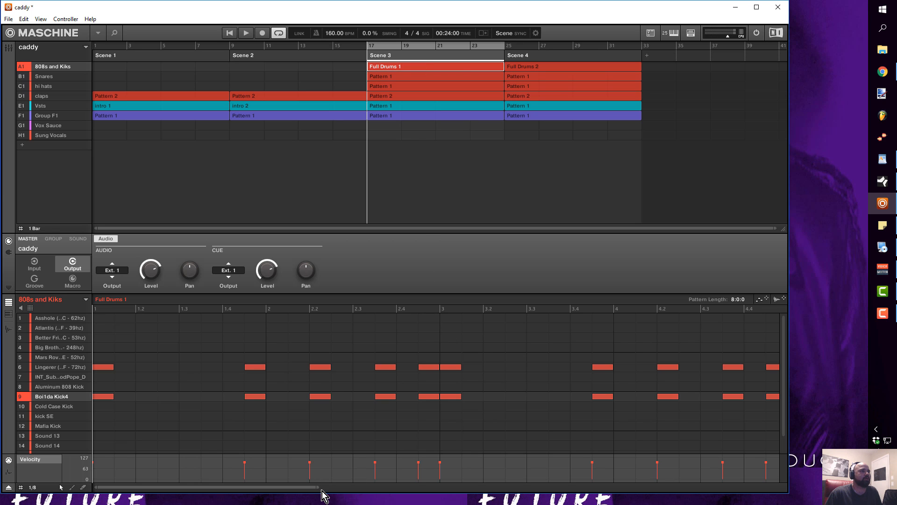
pyautogui.moveTo(318, 487); pyautogui.dragTo(470, 492)
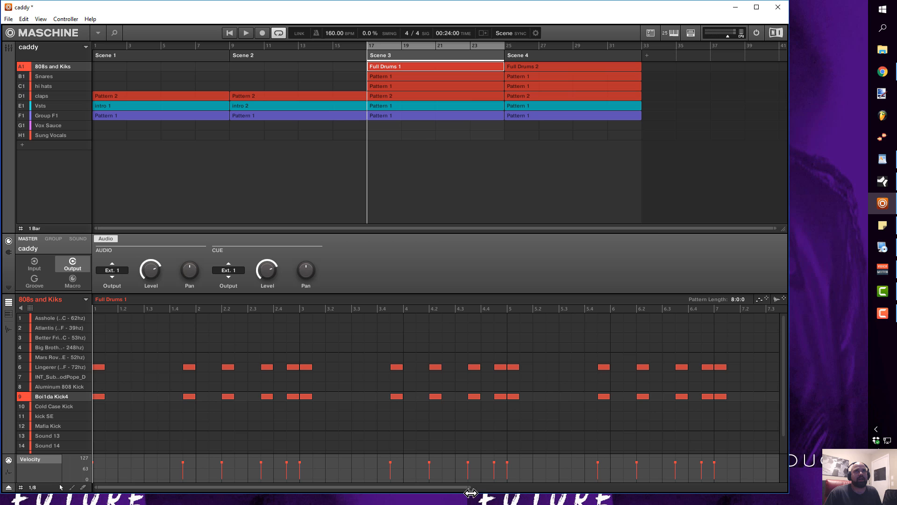
pyautogui.click(757, 7)
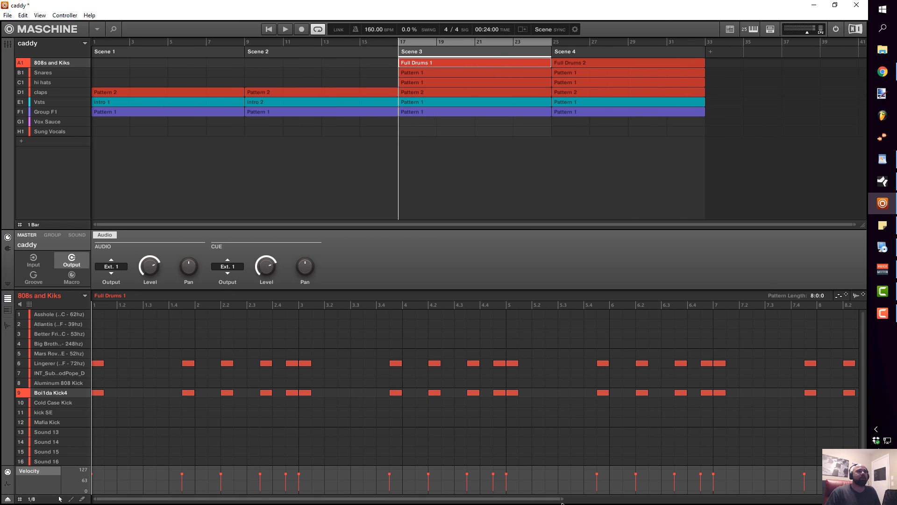
pyautogui.moveTo(563, 499); pyautogui.dragTo(684, 495)
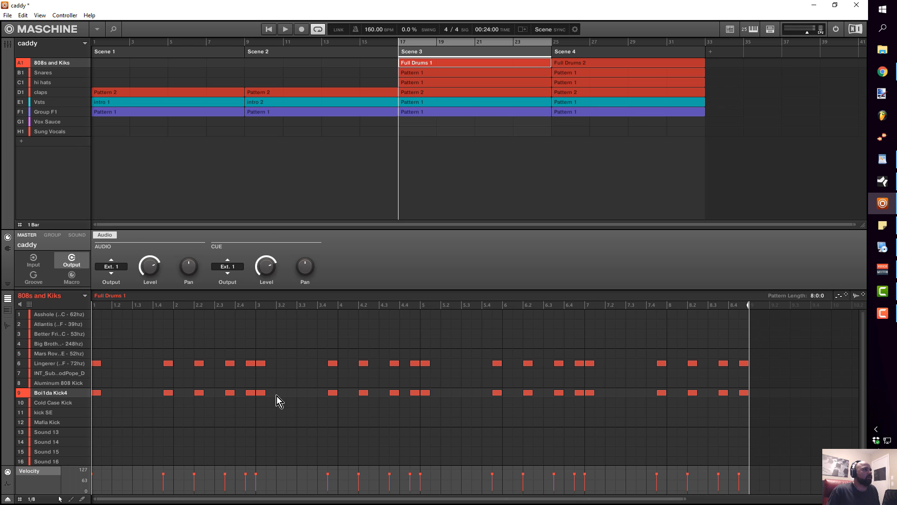
# - Select the Lingerer 808 sound and play Scene 3 with only the 808s and Kiks group soloed
pyautogui.moveTo(40, 358)
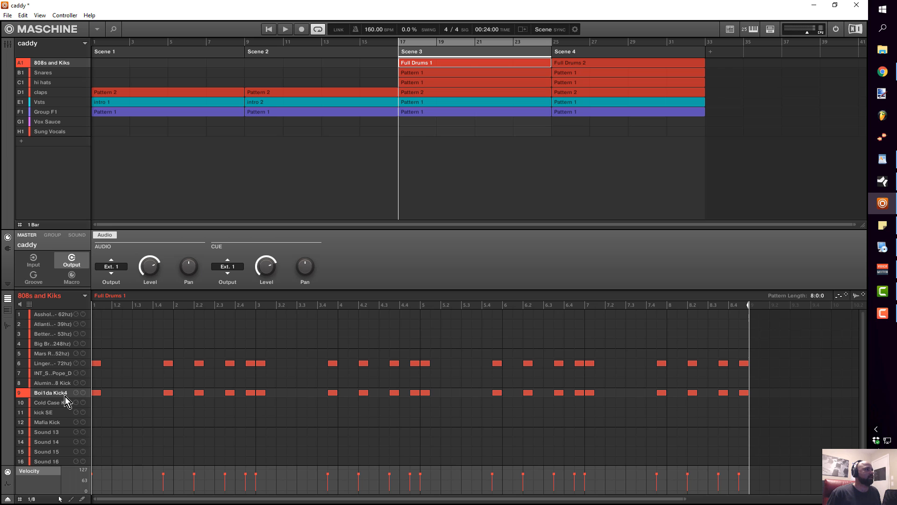
pyautogui.click(58, 366)
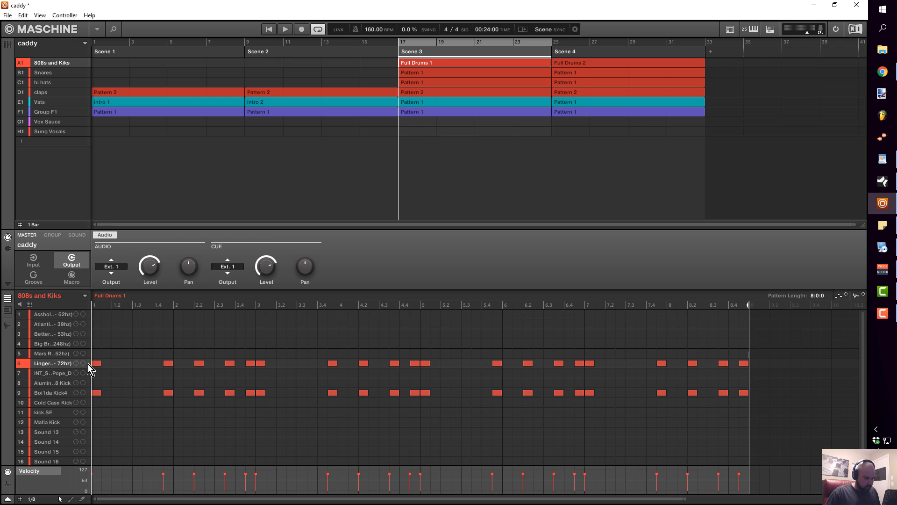
pyautogui.press('space')
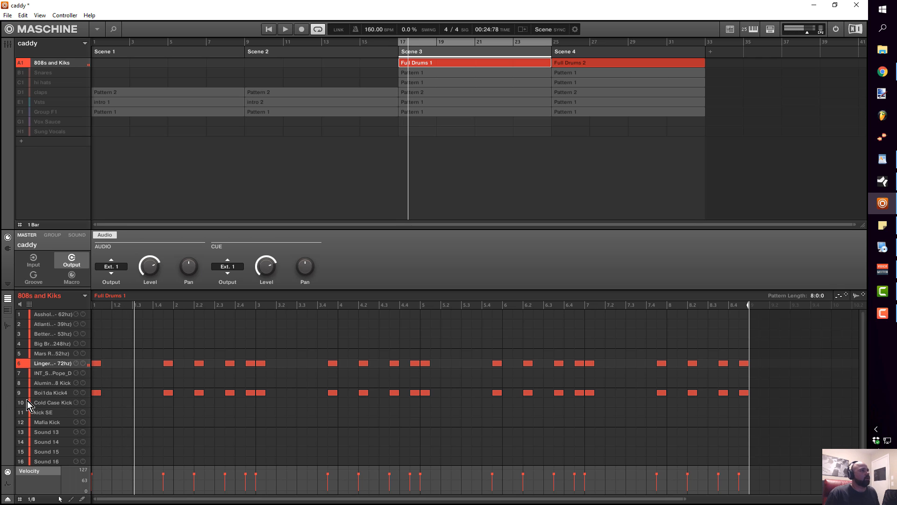
# - Audition Boi1da Kick4 and the Lingerer 808 separately by muting the other sound each time, and leave both unmuted
pyautogui.click(22, 363)
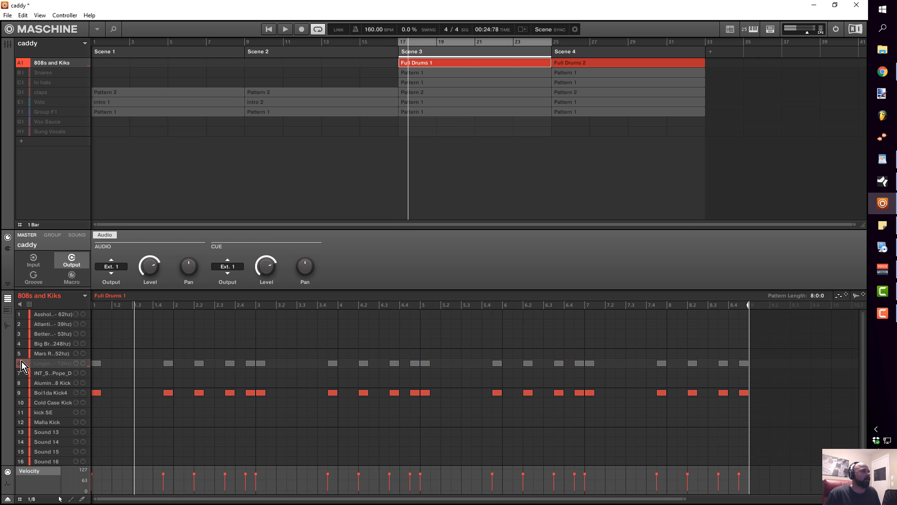
pyautogui.press('space')
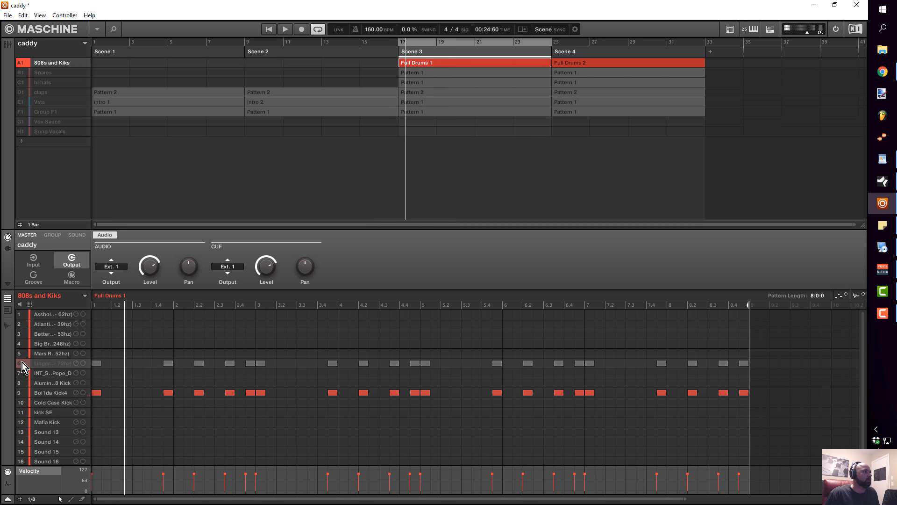
pyautogui.click(22, 363)
pyautogui.click(24, 393)
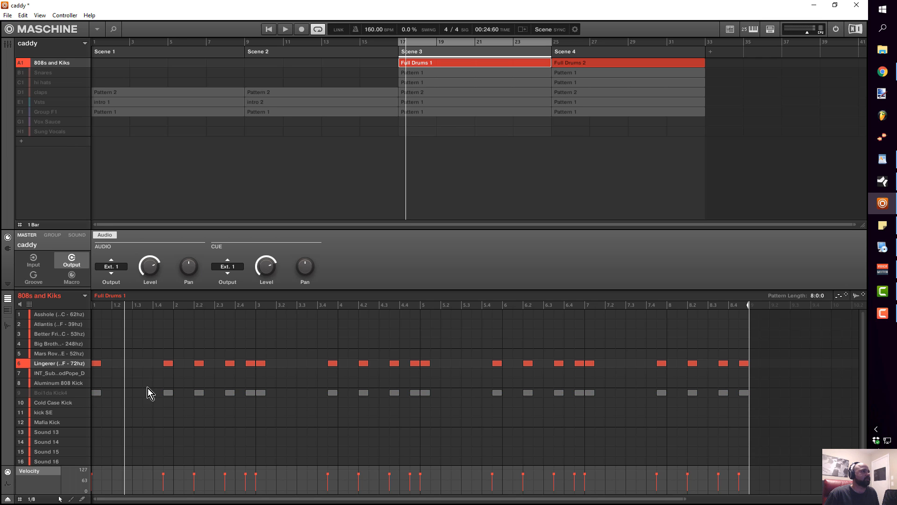
pyautogui.press('space')
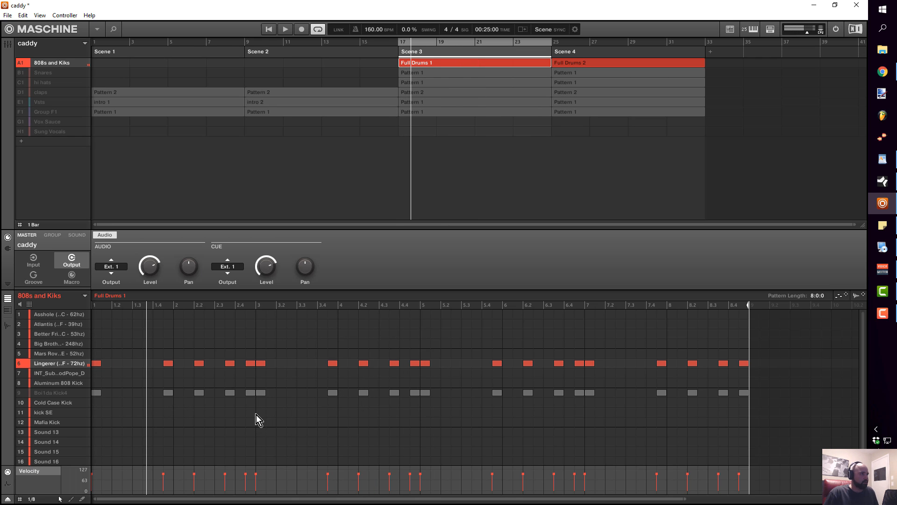
pyautogui.click(22, 394)
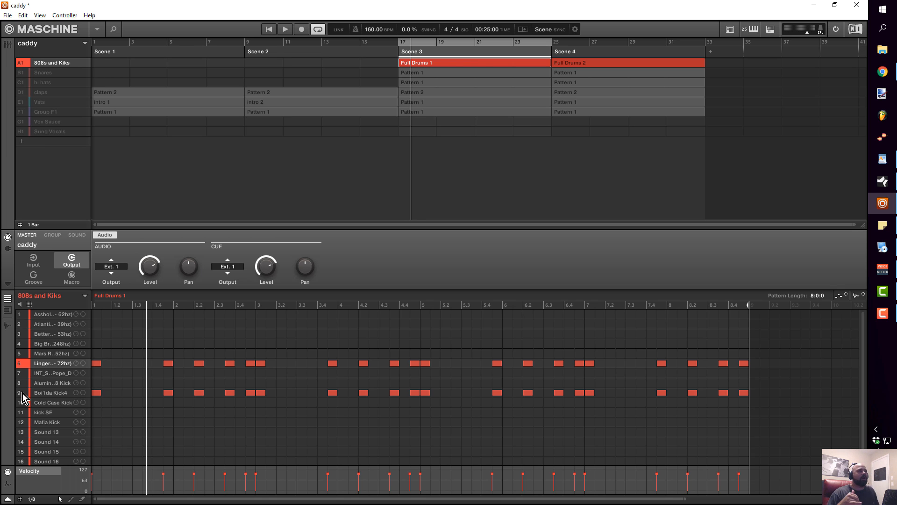
# - Switch to Scene 4, compare the Cold Case Kick and Boi1da Kick4 sounds, and play the Full Drums 2 pattern
pyautogui.click(587, 53)
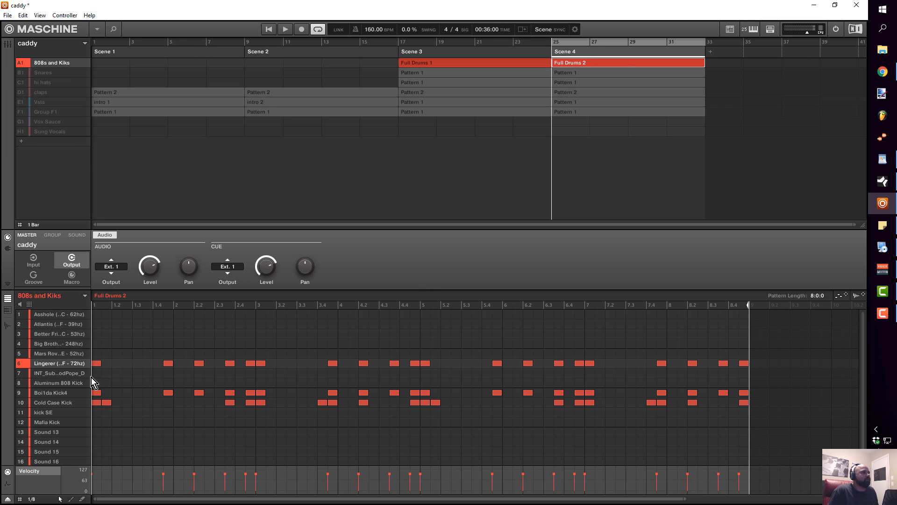
pyautogui.click(60, 404)
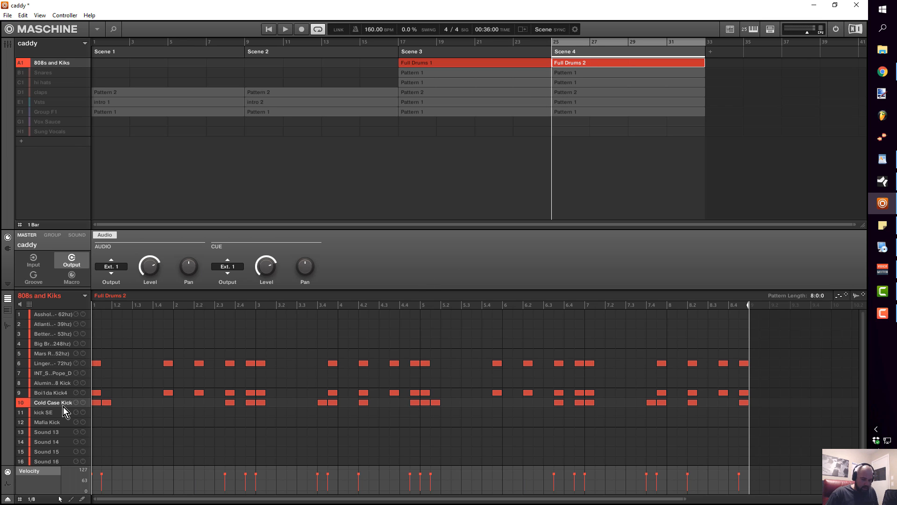
pyautogui.click(63, 406)
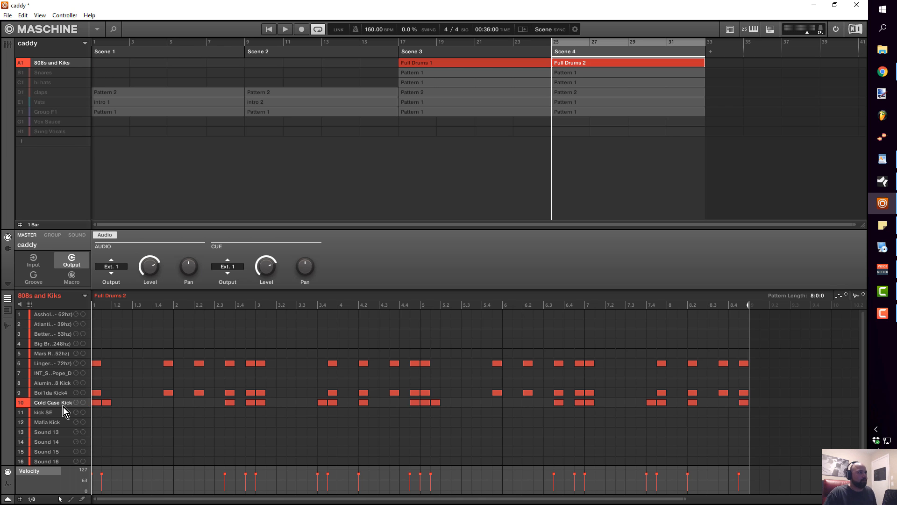
pyautogui.press('Up')
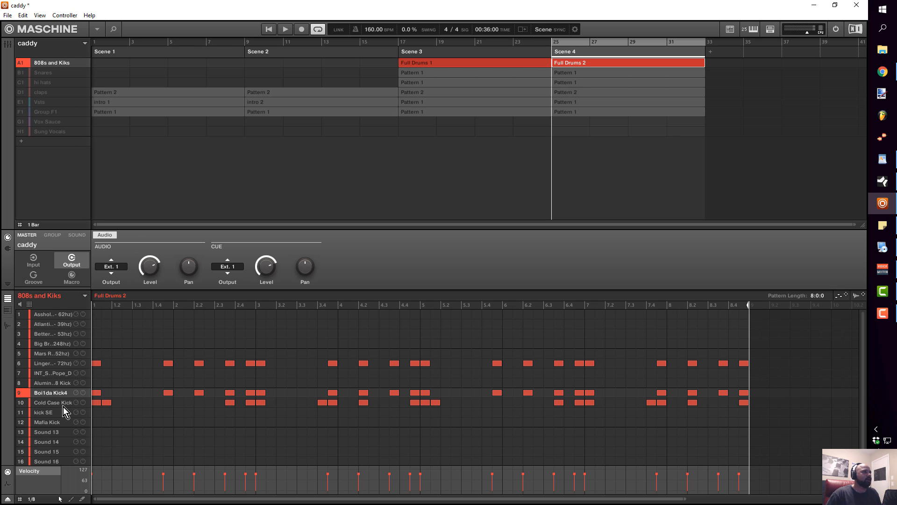
pyautogui.press('Down')
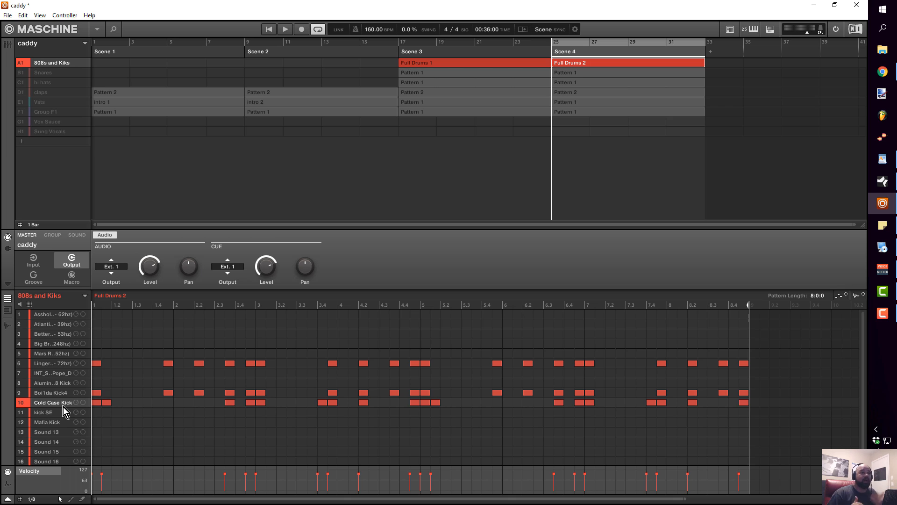
pyautogui.press('Up')
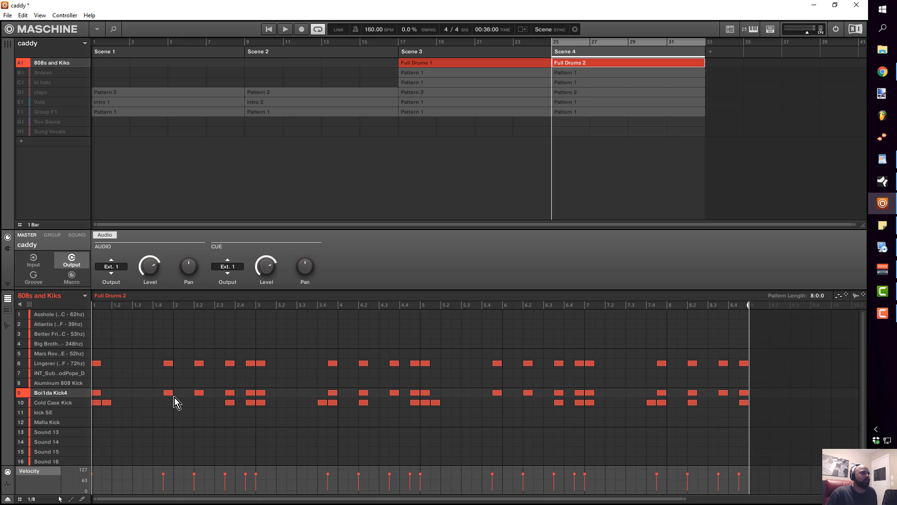
pyautogui.press('space')
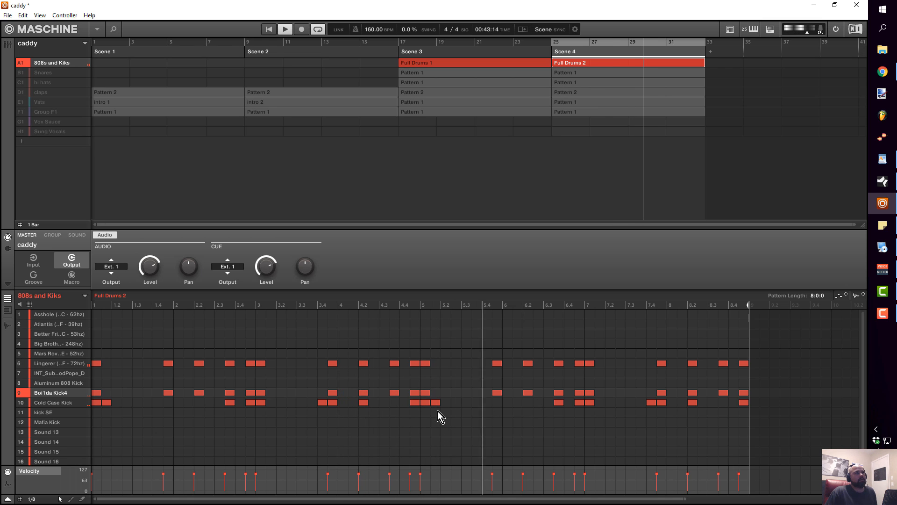
pyautogui.moveTo(72, 394)
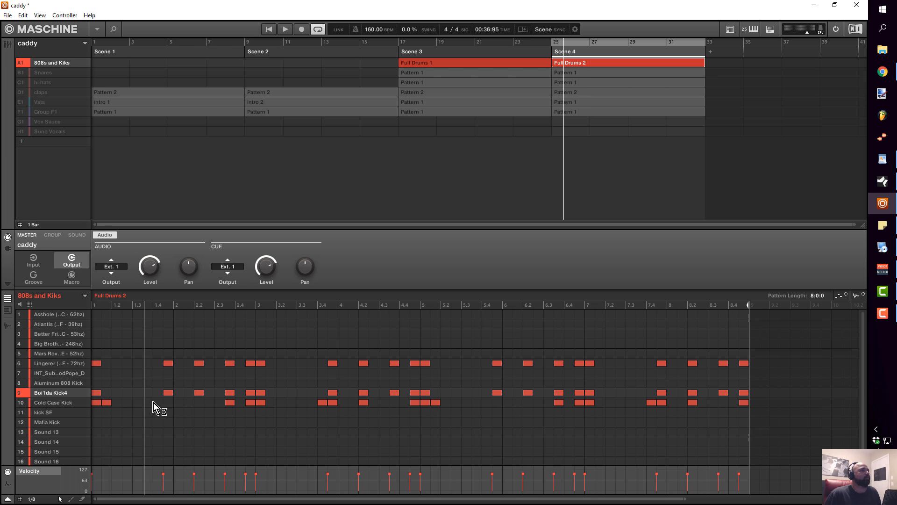
pyautogui.moveTo(46, 388)
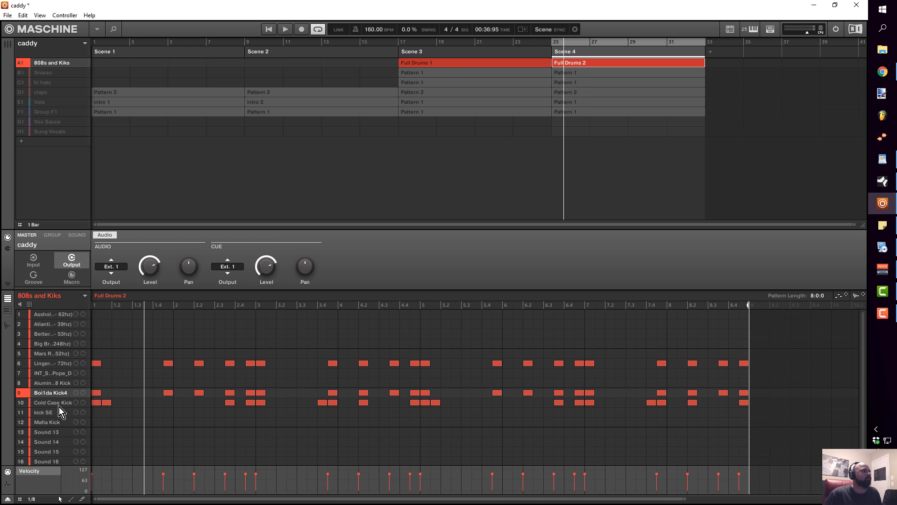
pyautogui.click(55, 363)
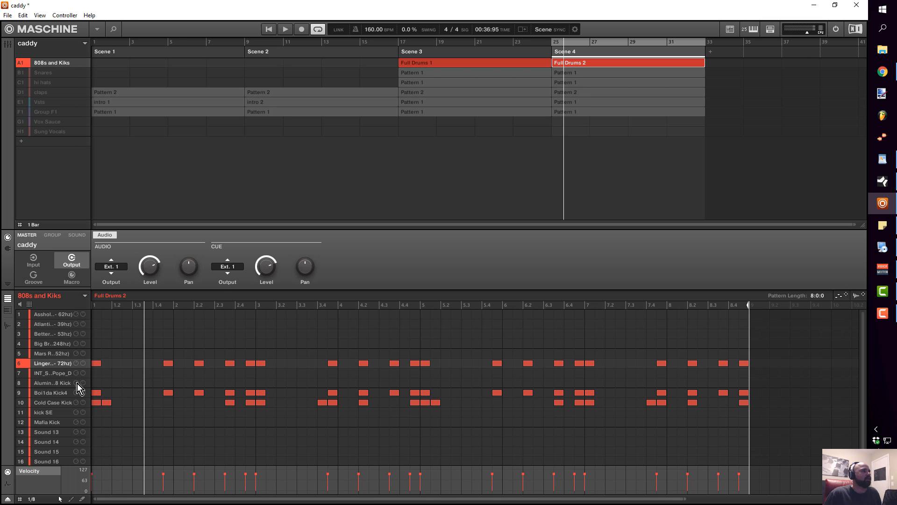
pyautogui.click(55, 390)
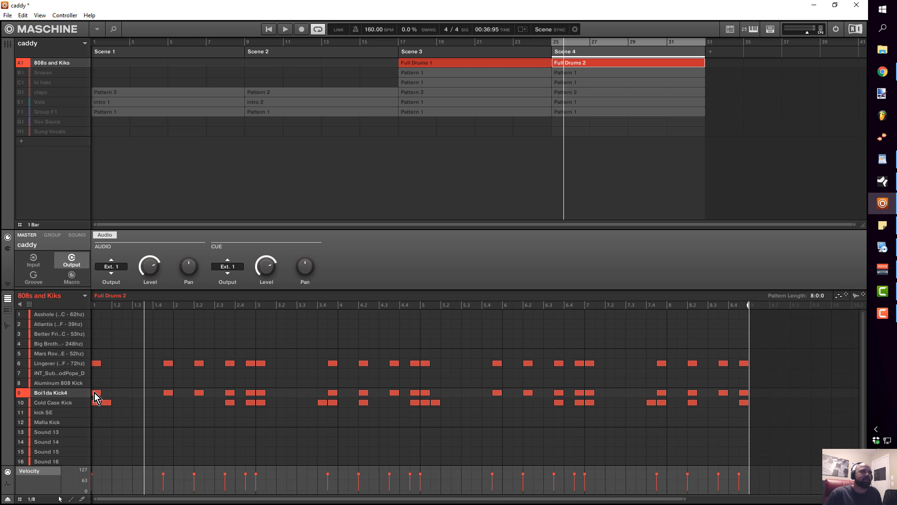
# - Add the internal Compressor after the Saturator in the Lingerer 808 sound's plug-in chain
pyautogui.click(57, 363)
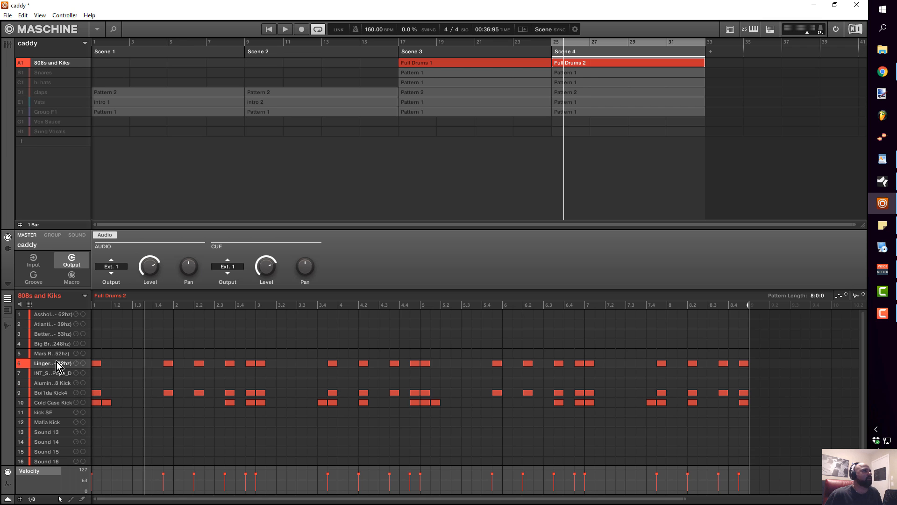
pyautogui.click(7, 248)
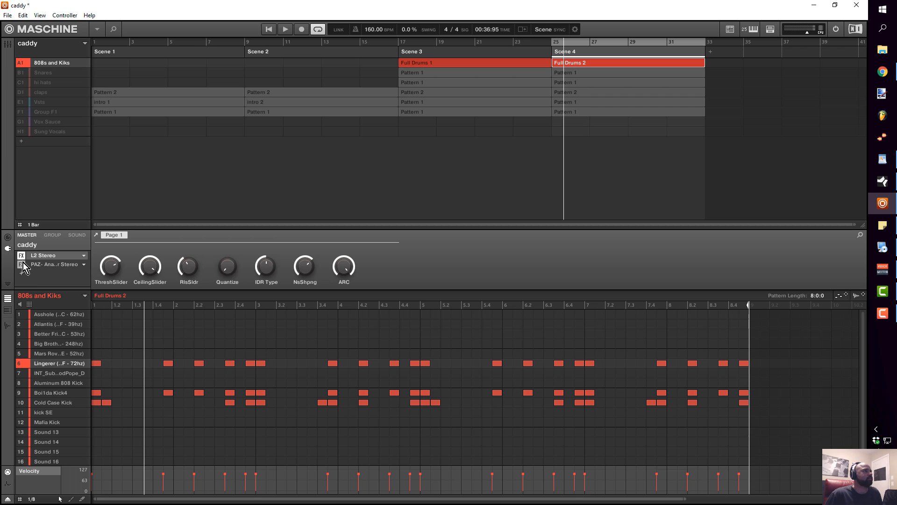
pyautogui.click(8, 238)
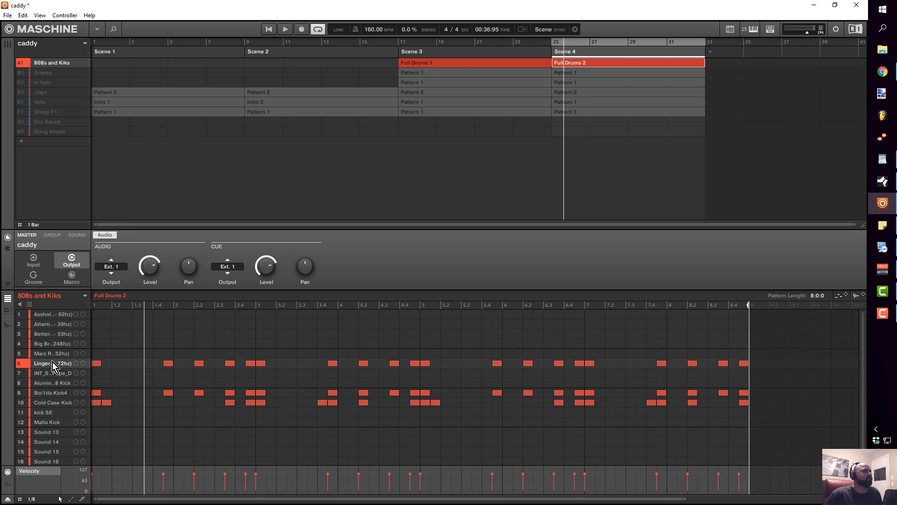
pyautogui.click(70, 236)
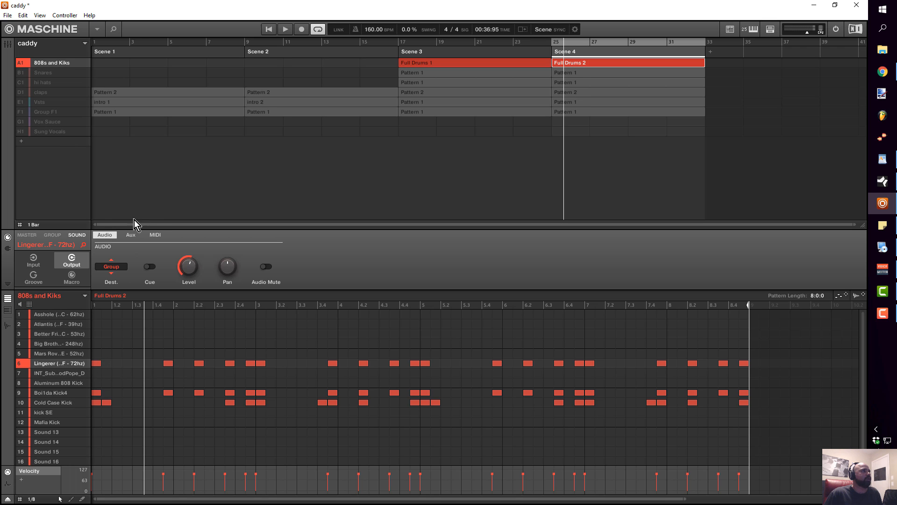
pyautogui.click(9, 249)
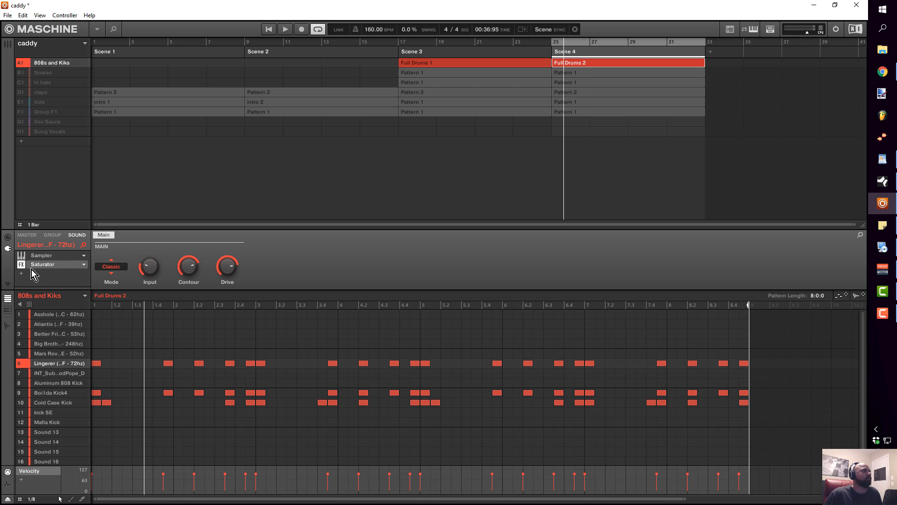
pyautogui.click(22, 273)
pyautogui.moveTo(74, 300)
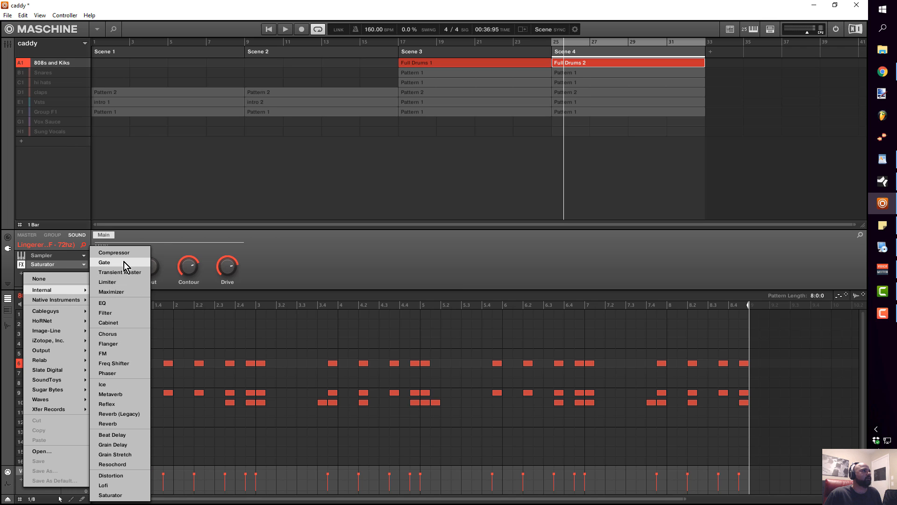
pyautogui.click(115, 252)
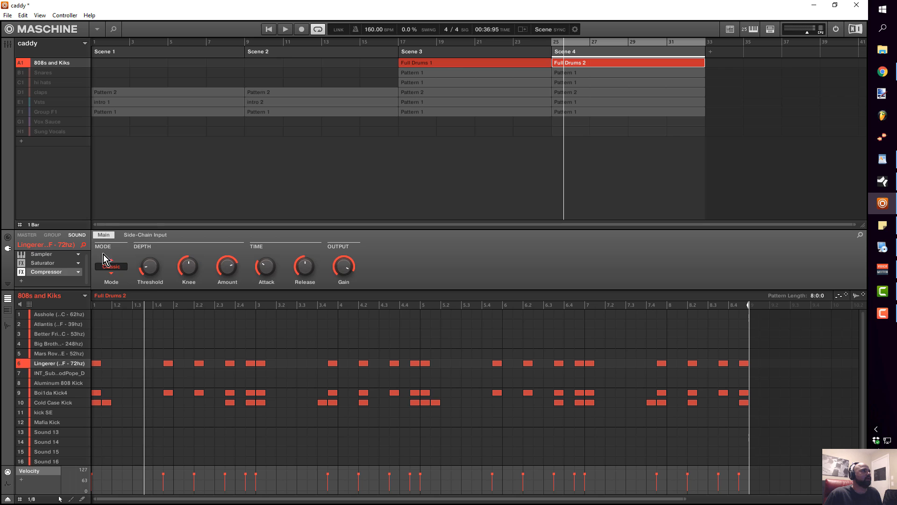
# - Set the compressor's side-chain source to A1:S9, Boi1da Kick4, and select that kick sound
pyautogui.click(152, 237)
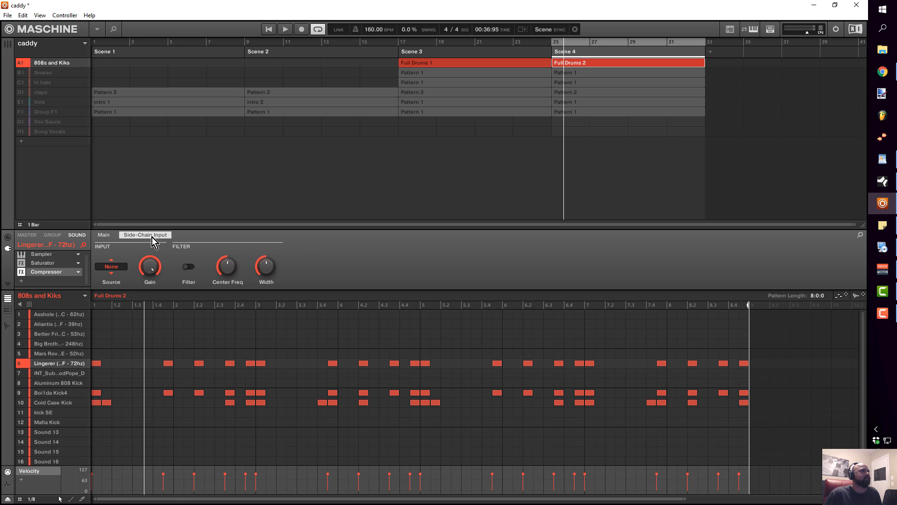
pyautogui.click(112, 267)
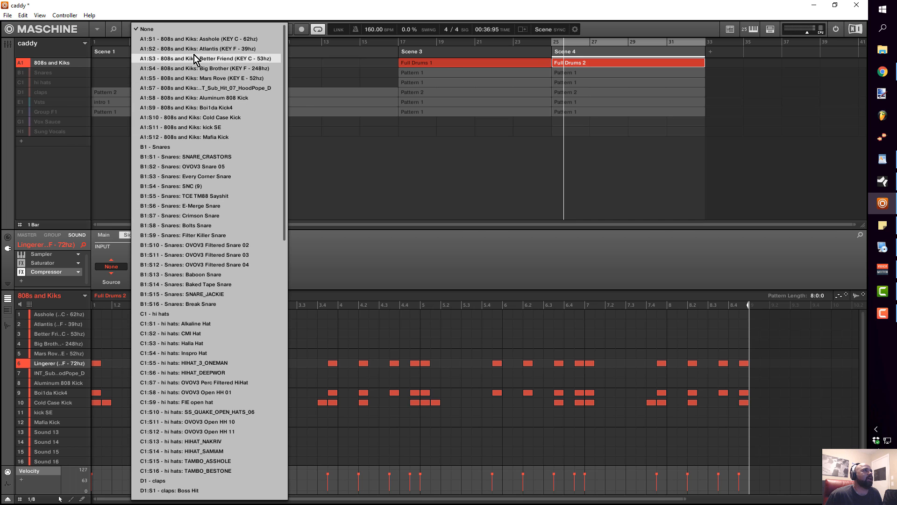
pyautogui.click(226, 111)
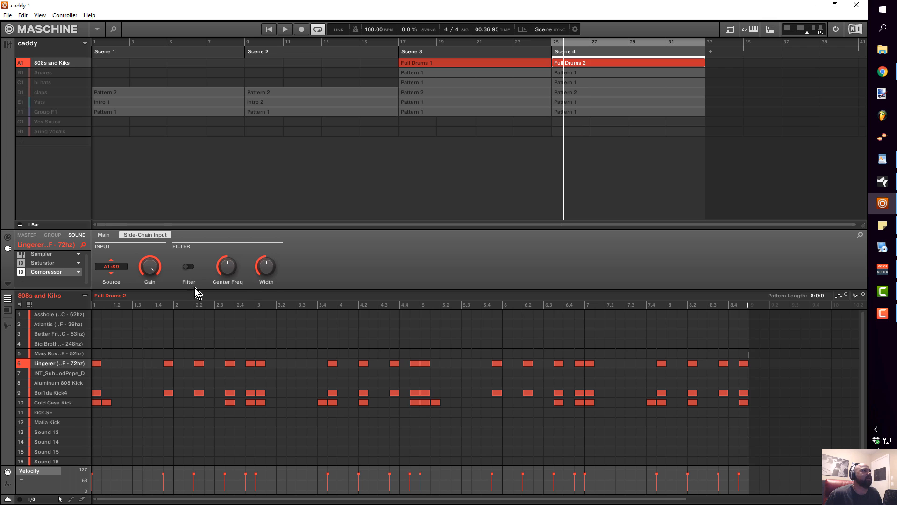
pyautogui.click(54, 392)
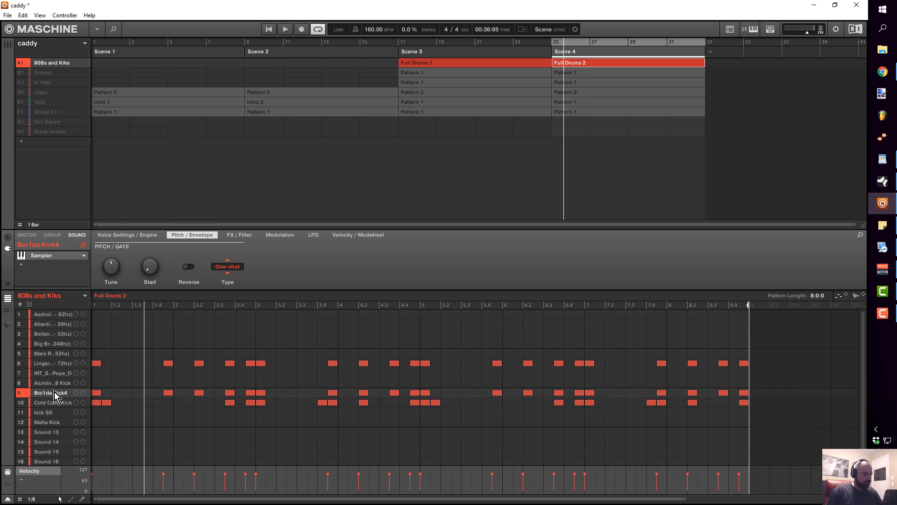
# - Inspect the Boi1da Kick4 waveform in the sample editor, showing about the first 0.3 seconds
pyautogui.doubleClick(54, 391)
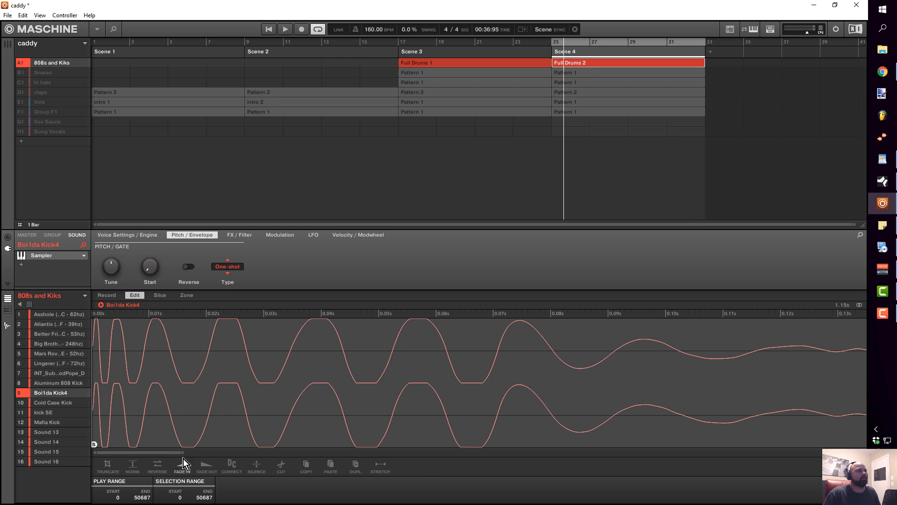
pyautogui.moveTo(182, 453); pyautogui.dragTo(325, 444)
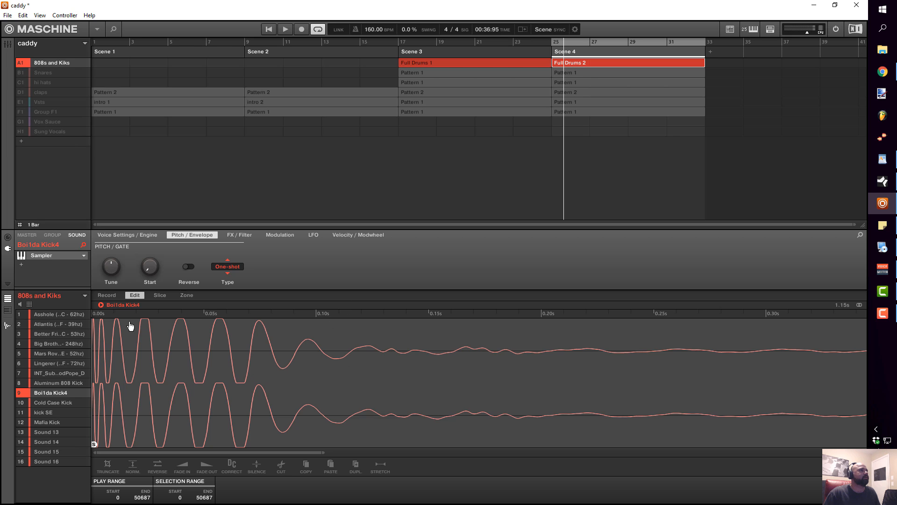
pyautogui.moveTo(40, 381)
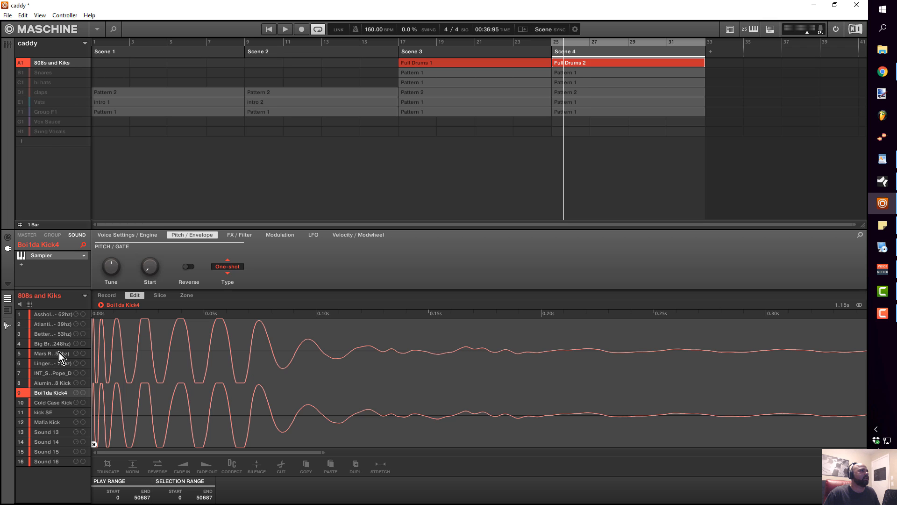
# - In the Lingerer 808's compressor, lower the threshold to -20.8 dB and the release to 48.8 ms
pyautogui.click(54, 363)
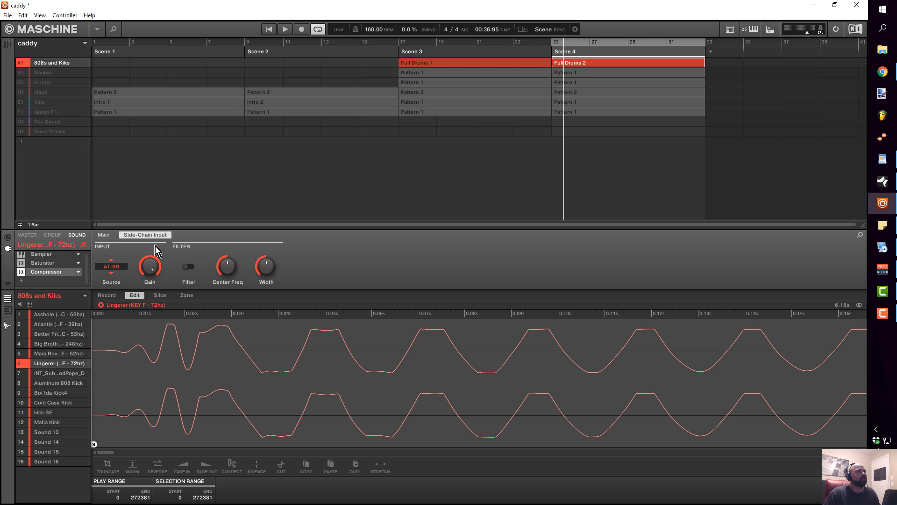
pyautogui.click(105, 235)
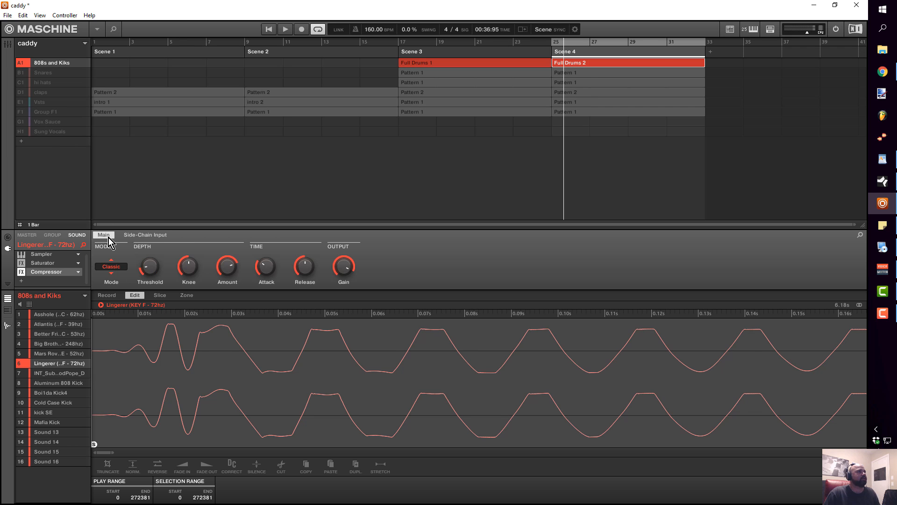
pyautogui.moveTo(156, 270)
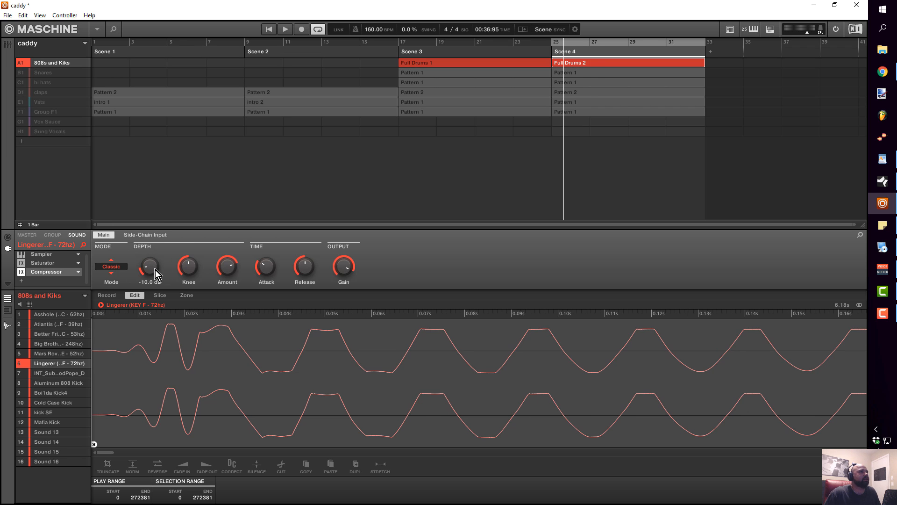
pyautogui.moveTo(155, 268); pyautogui.dragTo(155, 295)
pyautogui.moveTo(306, 264)
pyautogui.moveTo(306, 263); pyautogui.dragTo(306, 269)
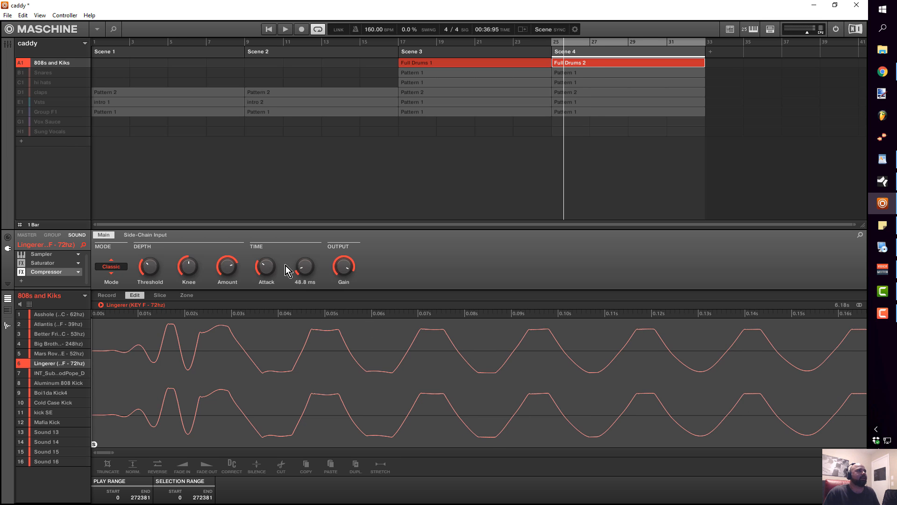
# - Play Scene 3 while lowering the 808 compressor's attack to its minimum and shortening its release further
pyautogui.click(443, 51)
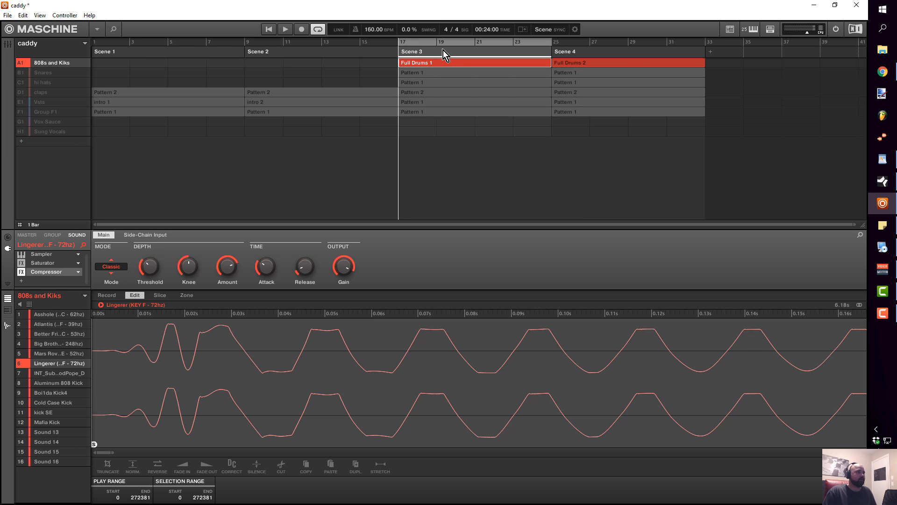
pyautogui.press('space')
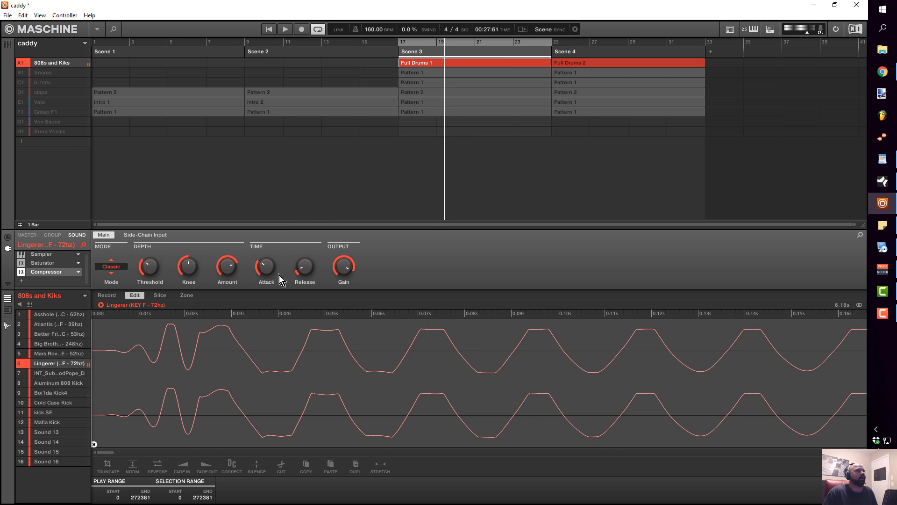
pyautogui.moveTo(268, 267); pyautogui.dragTo(267, 280)
pyautogui.press('space')
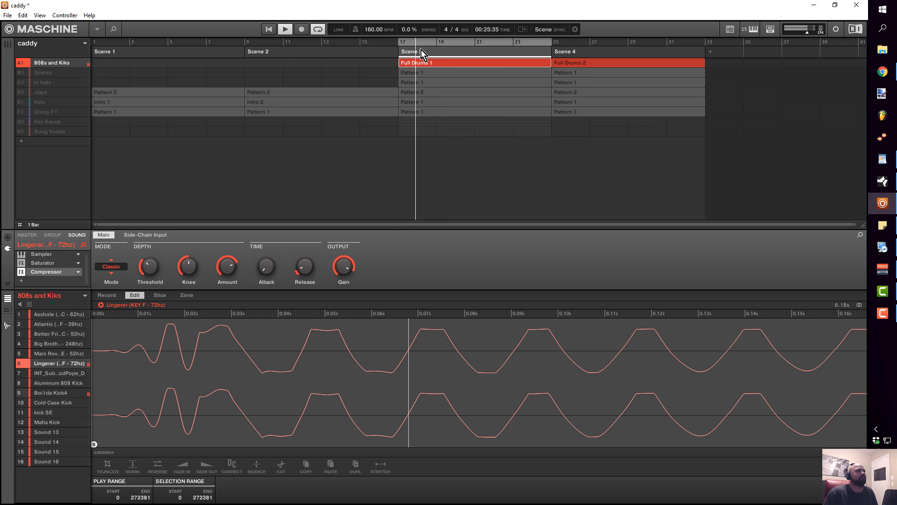
pyautogui.moveTo(309, 268)
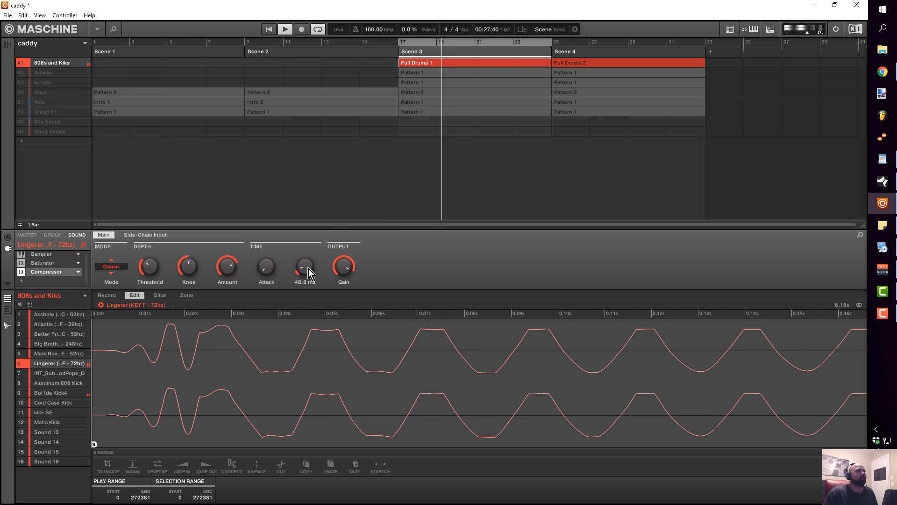
pyautogui.moveTo(309, 268); pyautogui.dragTo(309, 273)
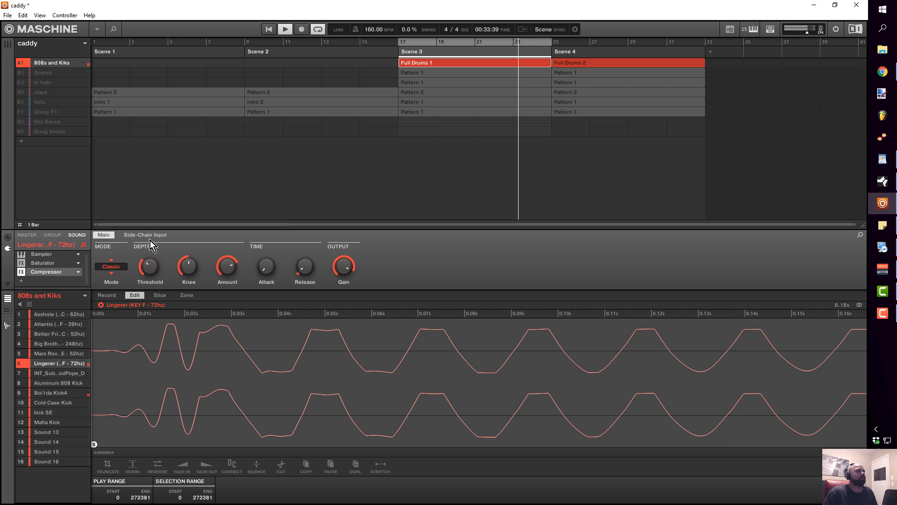
# - Compare the 808 with its compressor bypassed and active, and adjust the compressor's output gain to -11.2 dB
pyautogui.click(21, 271)
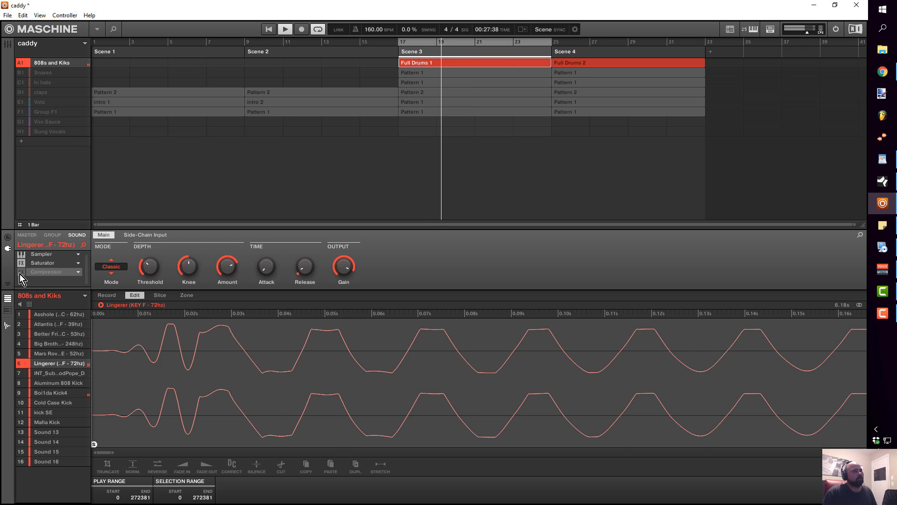
pyautogui.click(19, 274)
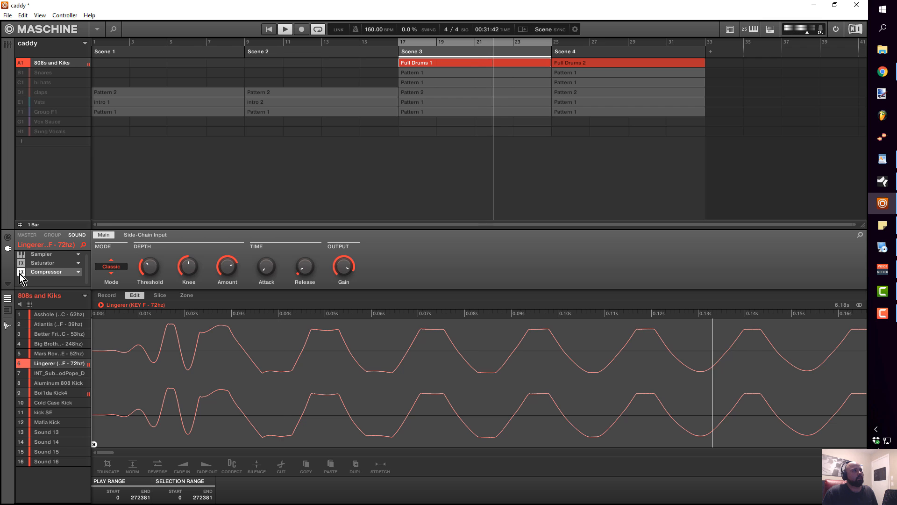
pyautogui.moveTo(344, 271)
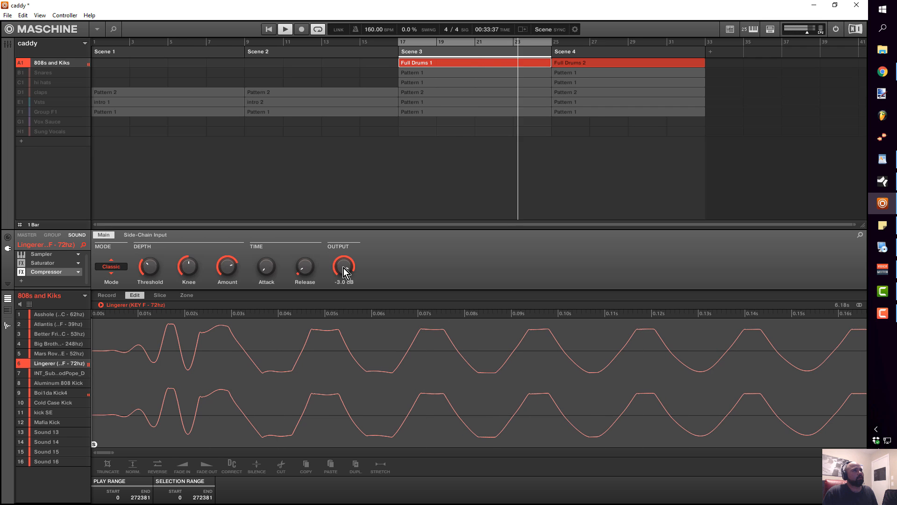
pyautogui.moveTo(344, 271); pyautogui.dragTo(344, 257)
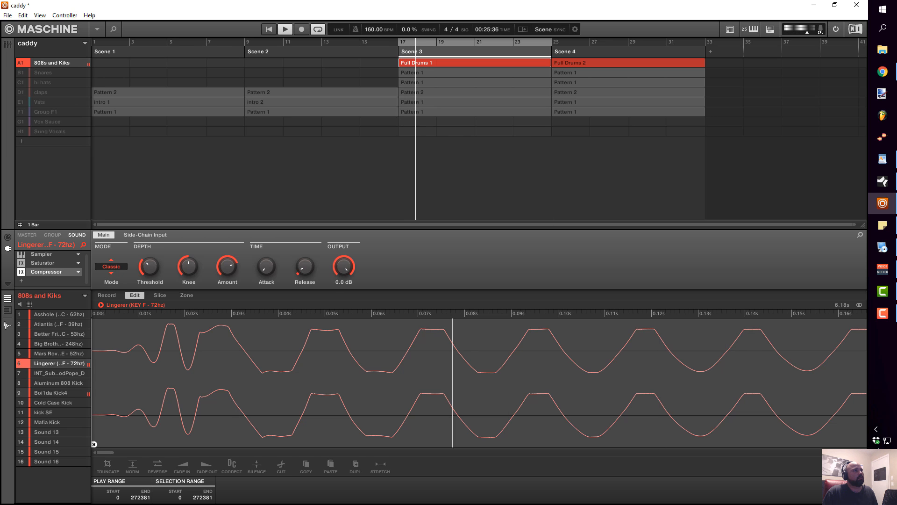
pyautogui.moveTo(344, 268); pyautogui.dragTo(344, 282)
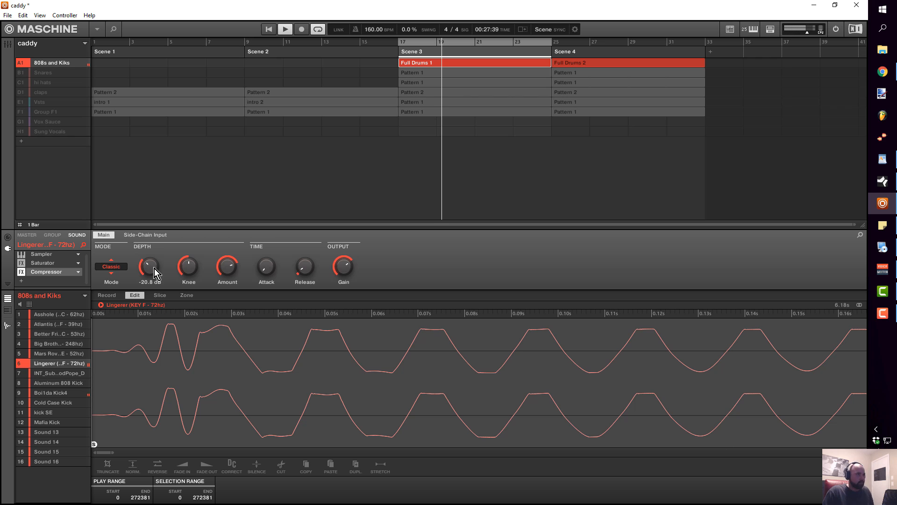
# - Raise the 808 compressor's threshold in the mixer view while the scene plays, and return to the arrangement
pyautogui.press('space')
pyautogui.click(10, 44)
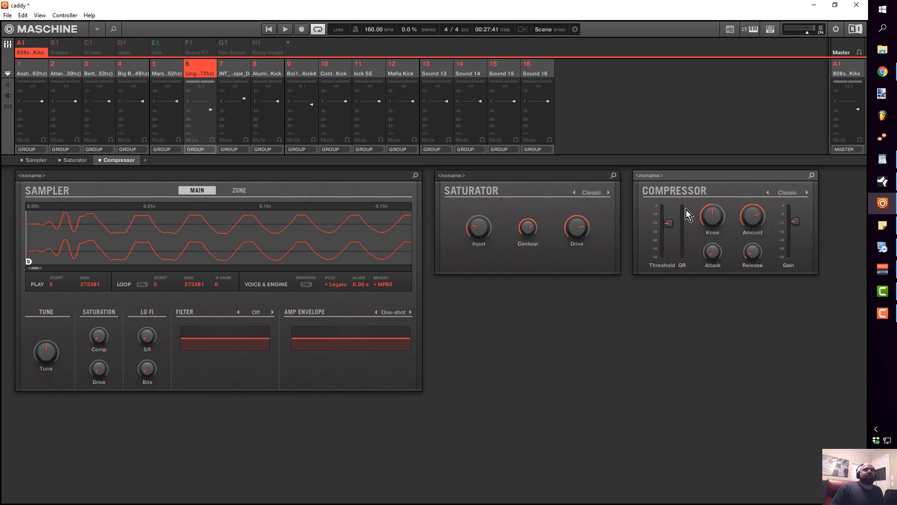
pyautogui.press('space')
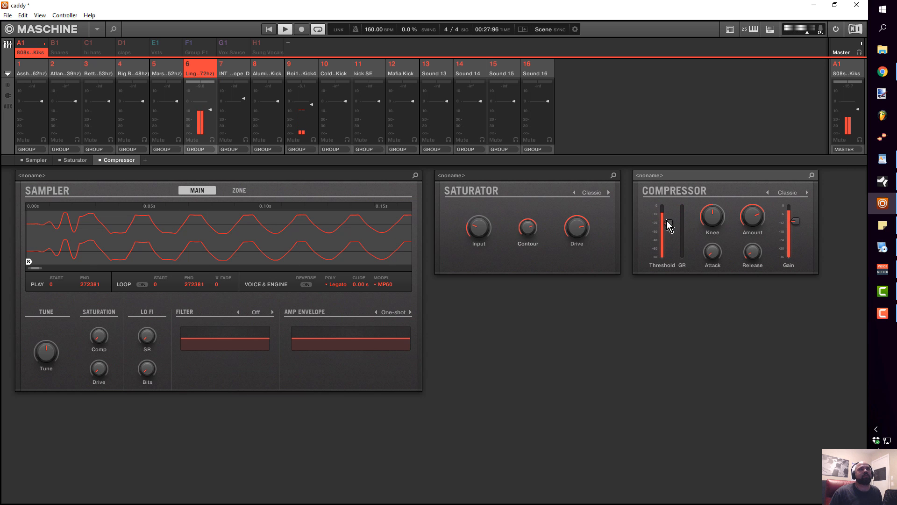
pyautogui.moveTo(667, 219); pyautogui.dragTo(668, 208)
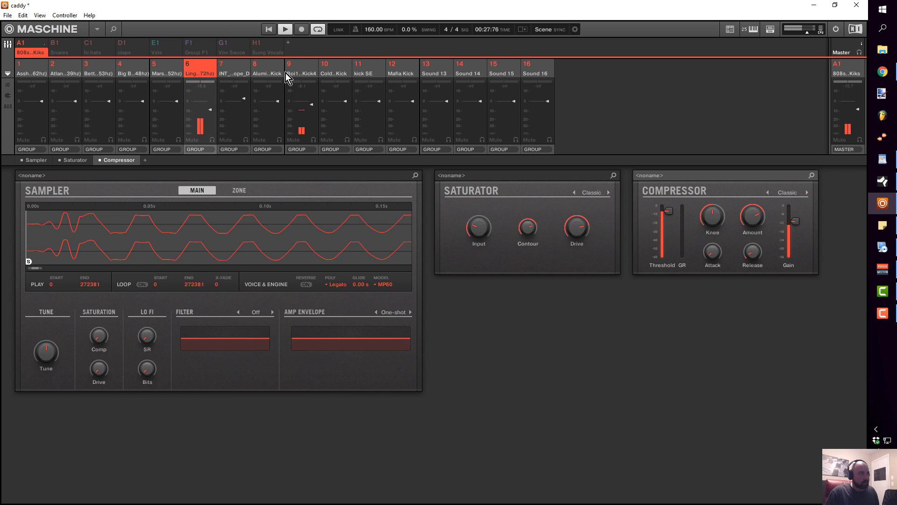
pyautogui.click(7, 43)
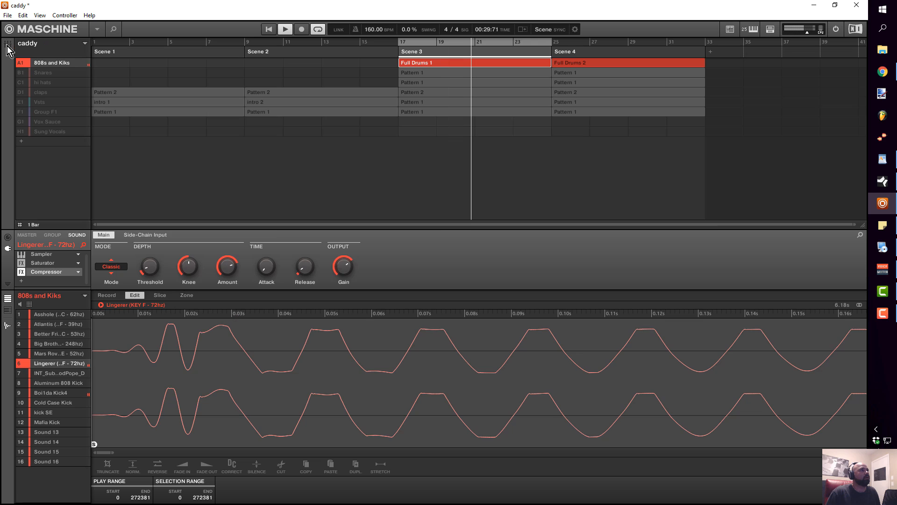
# - Toggle the 808's compressor bypass for comparison, raise its output gain to -9.0 dB and leave it enabled
pyautogui.click(20, 271)
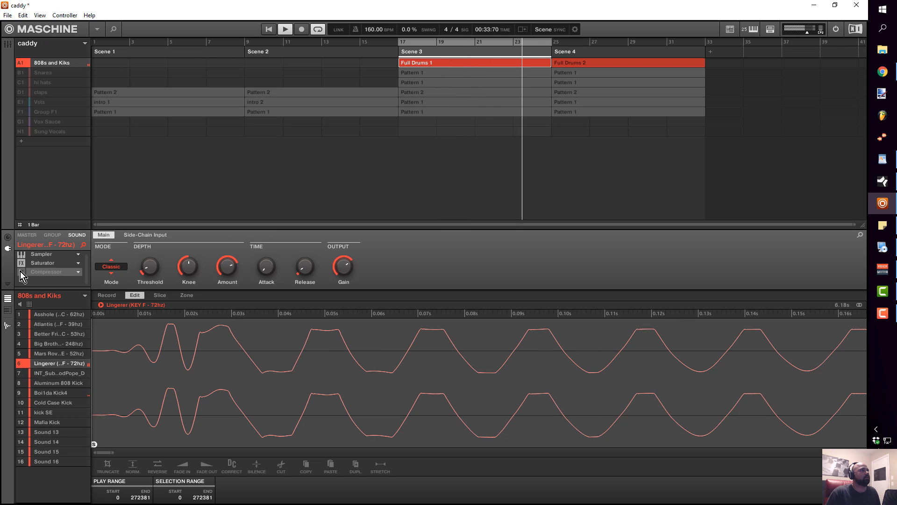
pyautogui.click(21, 271)
pyautogui.click(21, 271)
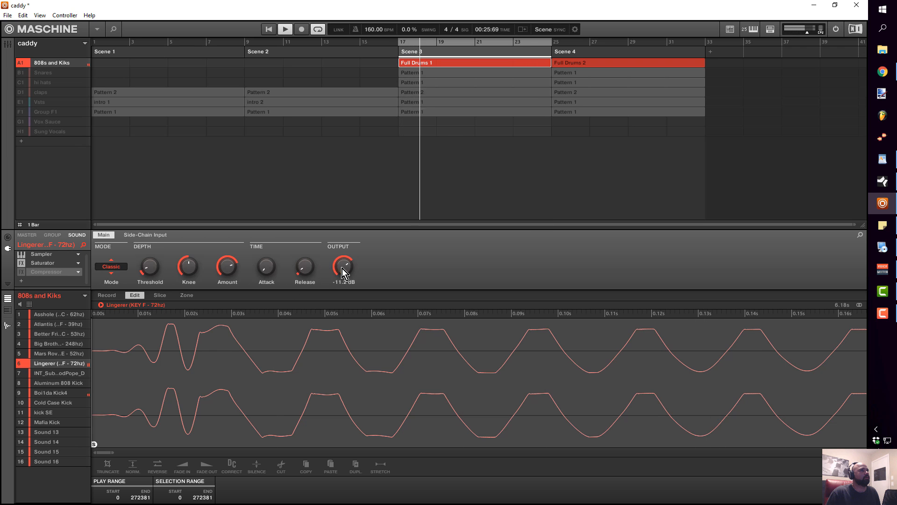
pyautogui.moveTo(342, 269); pyautogui.dragTo(342, 263)
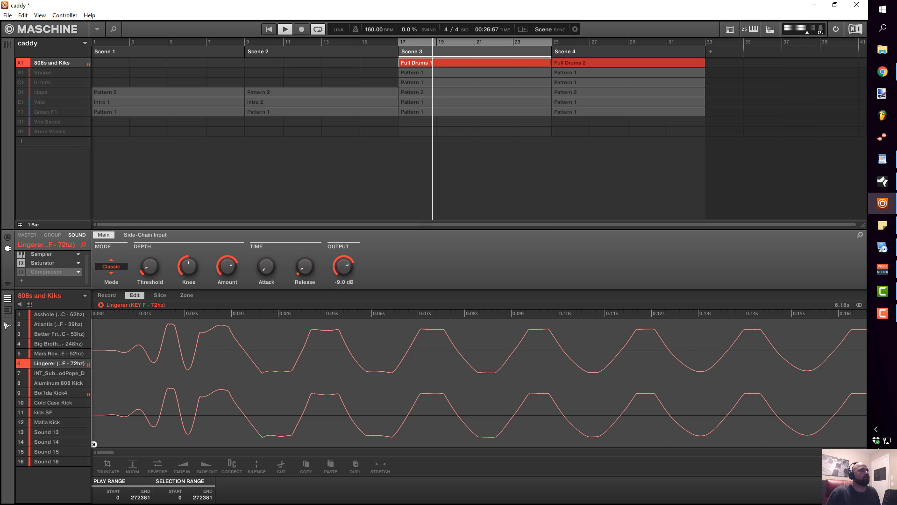
pyautogui.click(20, 271)
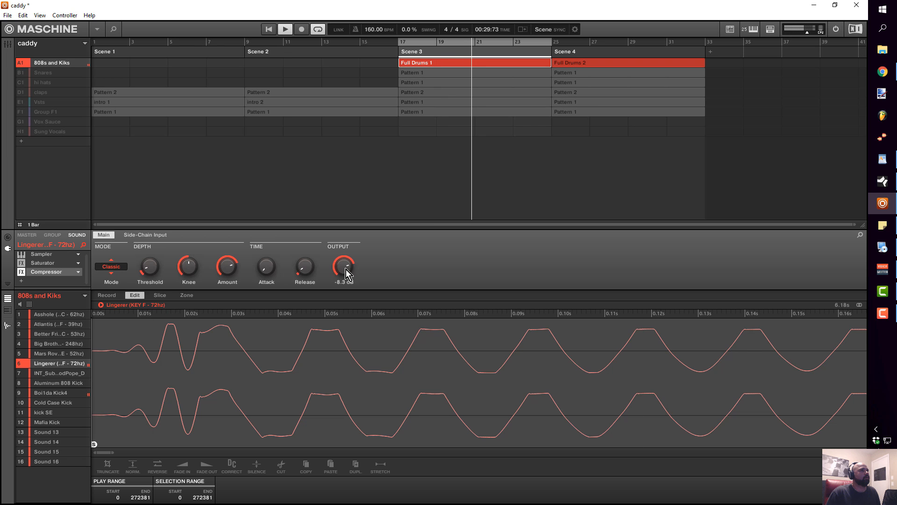
# - Raise the compressor's output gain further and compare the 808 bypassed and compressed, leaving the effect enabled
pyautogui.moveTo(346, 269); pyautogui.dragTo(345, 265)
pyautogui.click(22, 274)
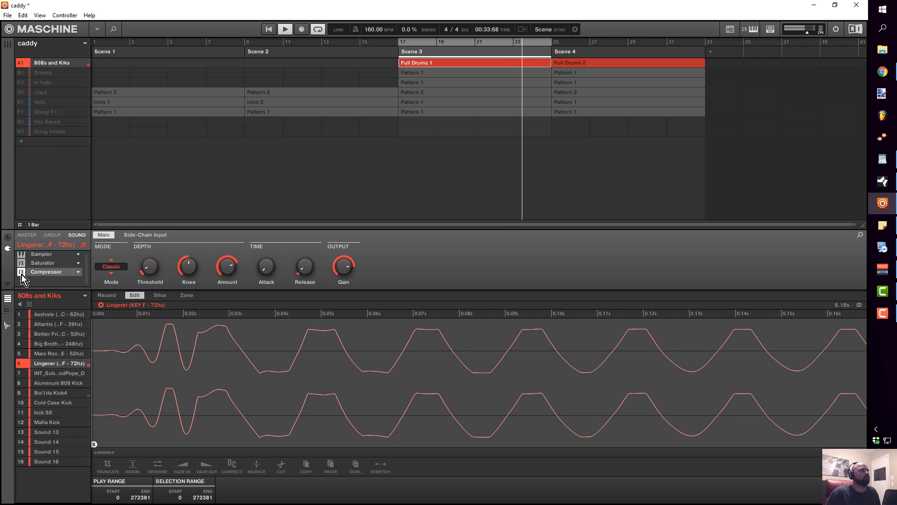
pyautogui.click(22, 274)
pyautogui.moveTo(336, 261)
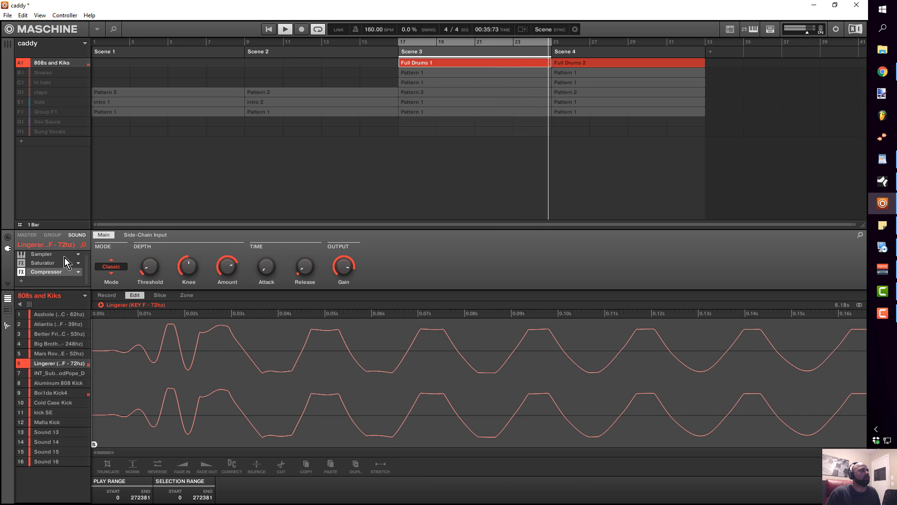
pyautogui.click(21, 272)
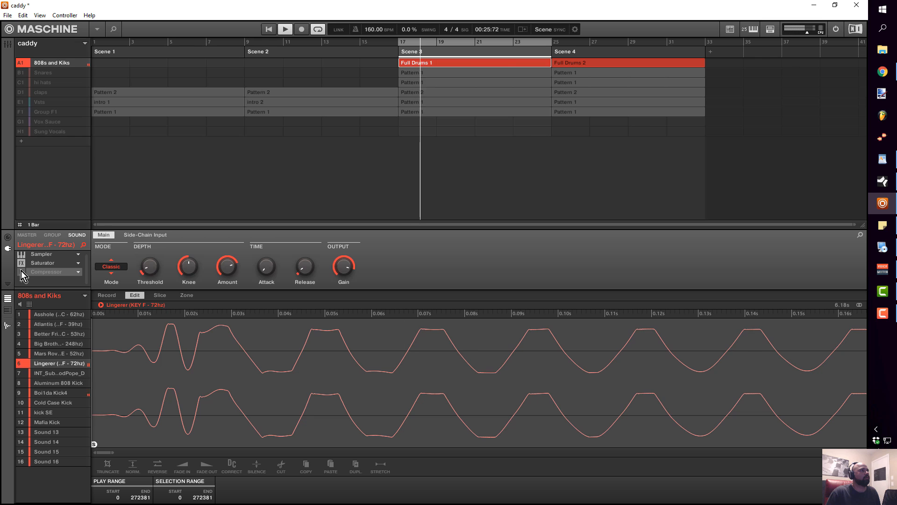
pyautogui.click(21, 271)
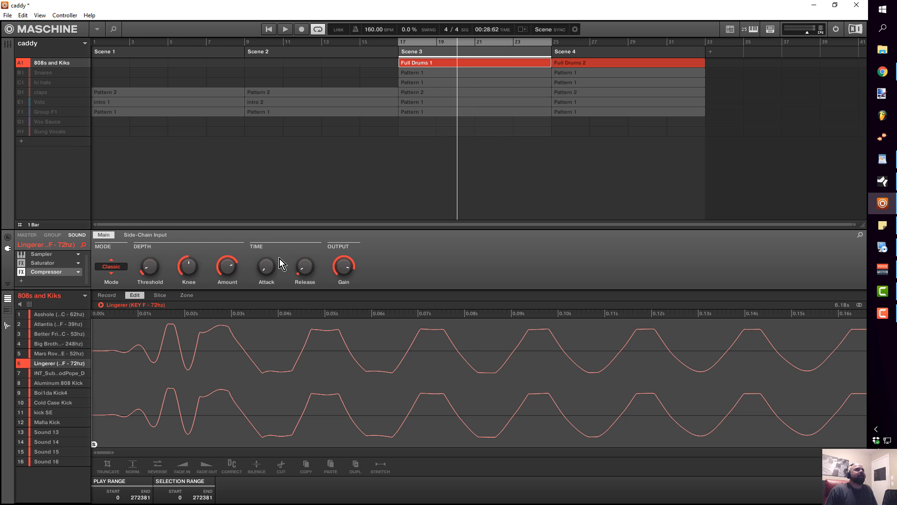
# - Audition the compressed 808 with the kicks by playing Scene 4's Full Drums 2 pattern
pyautogui.click(561, 52)
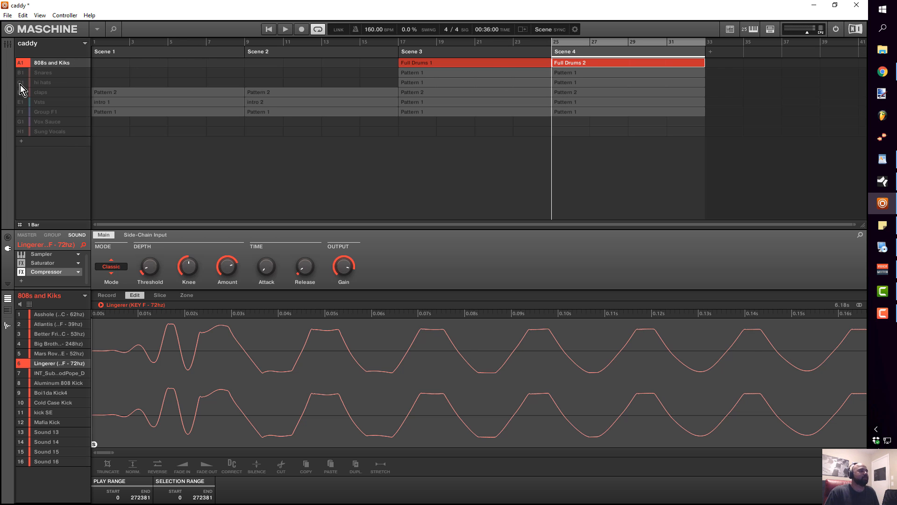
pyautogui.press('space')
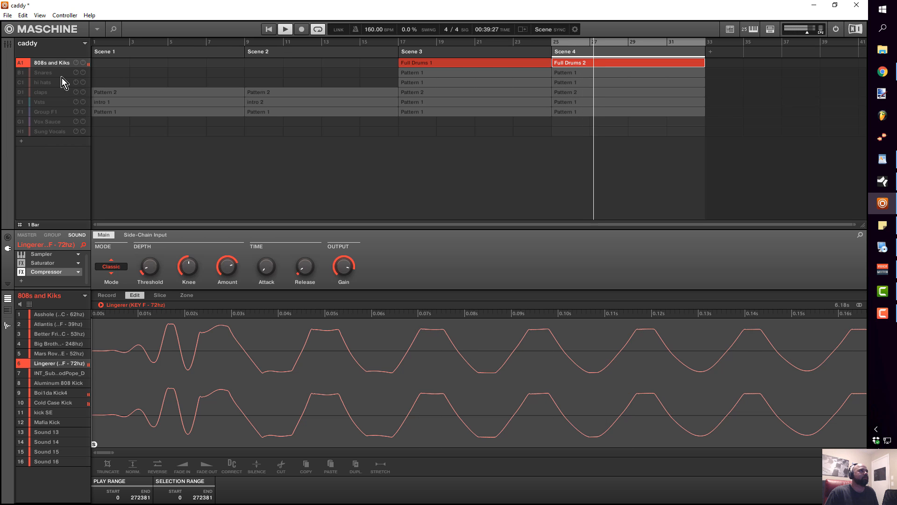
pyautogui.press('space')
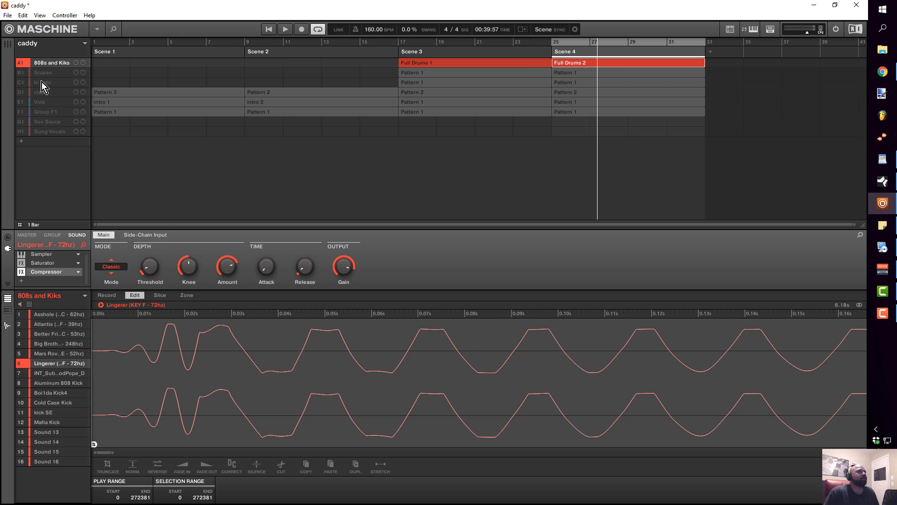
# - Return to the Full Drums 2 pattern editor and add the internal Compressor effect to Boi1da Kick4
pyautogui.click(9, 325)
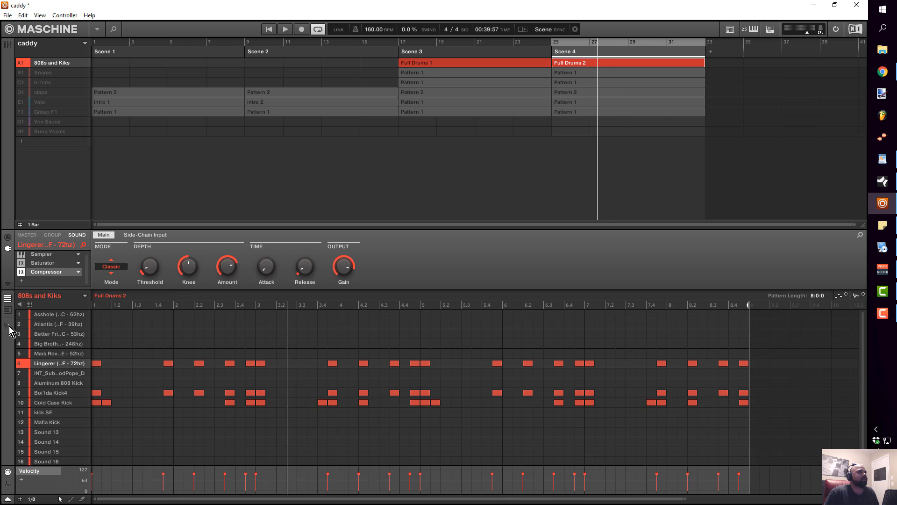
pyautogui.click(51, 393)
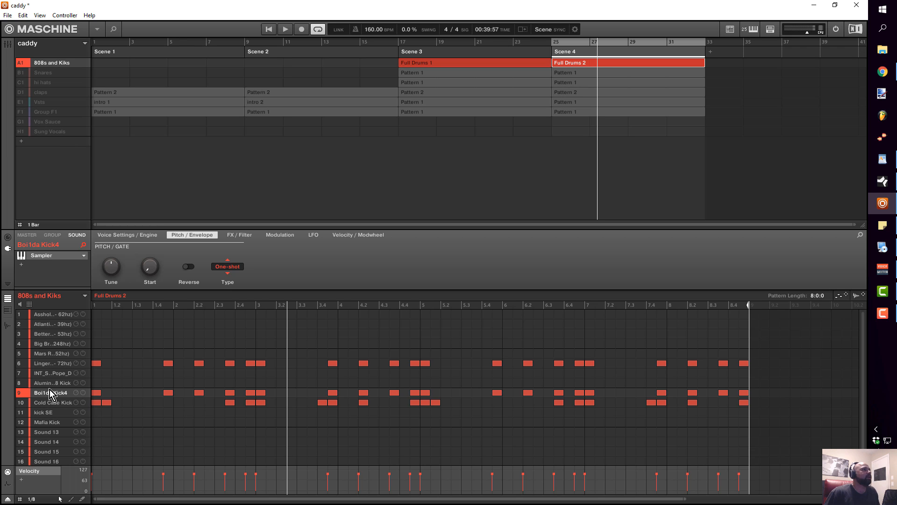
pyautogui.click(21, 264)
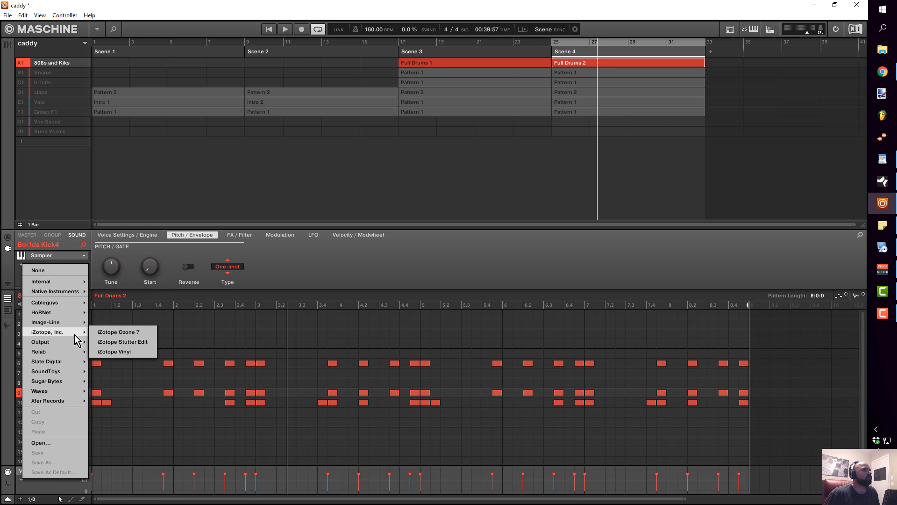
pyautogui.moveTo(70, 283)
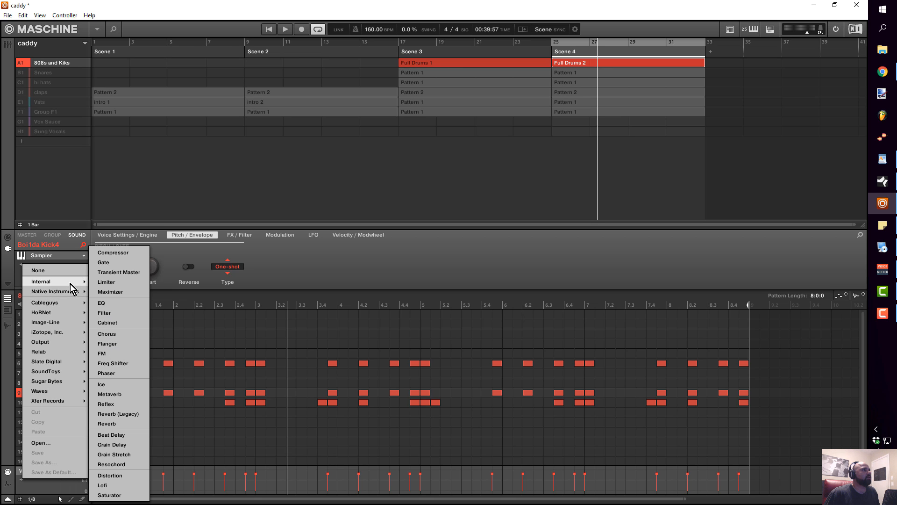
pyautogui.click(116, 255)
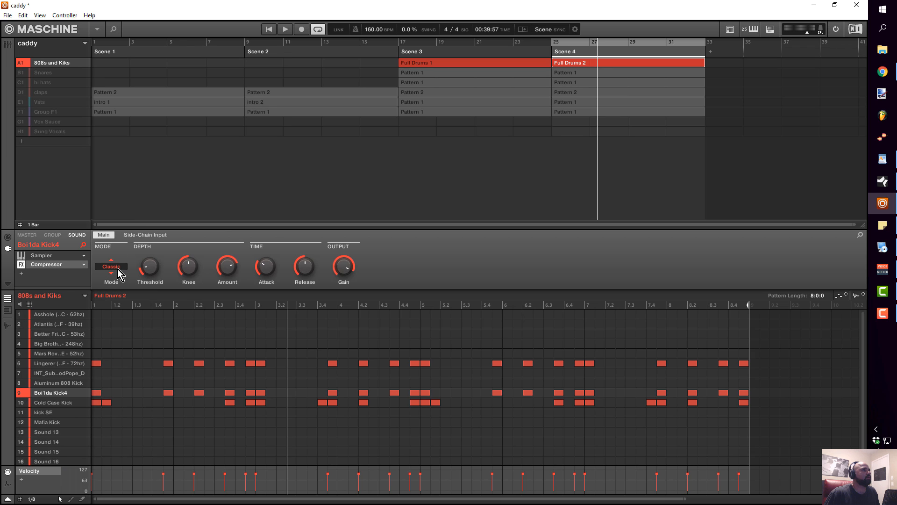
# - Set the Boi1da Kick4 compressor's side-chain source to A1:S10, the Cold Case Kick
pyautogui.click(118, 269)
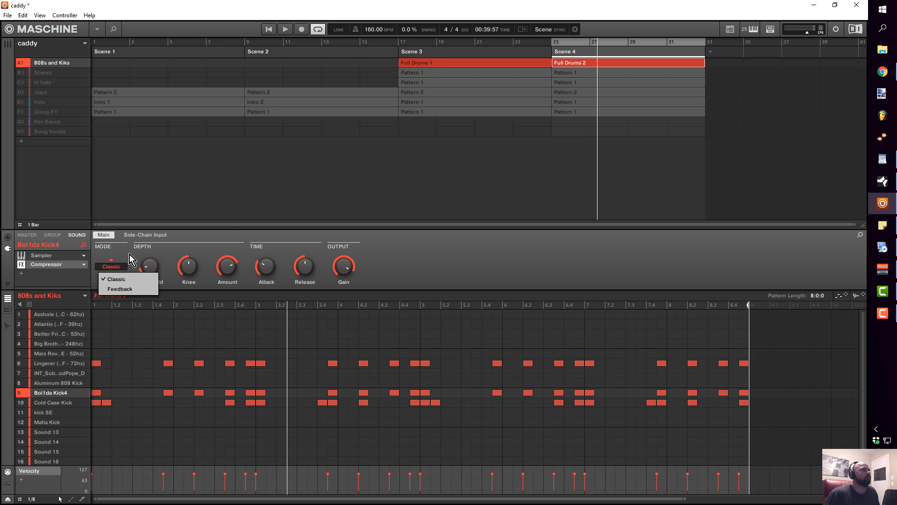
pyautogui.click(139, 231)
pyautogui.click(139, 235)
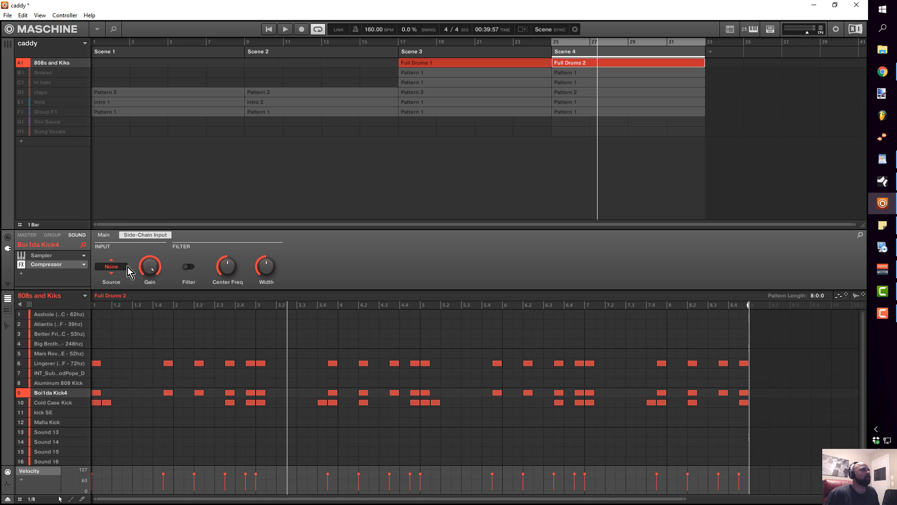
pyautogui.click(111, 266)
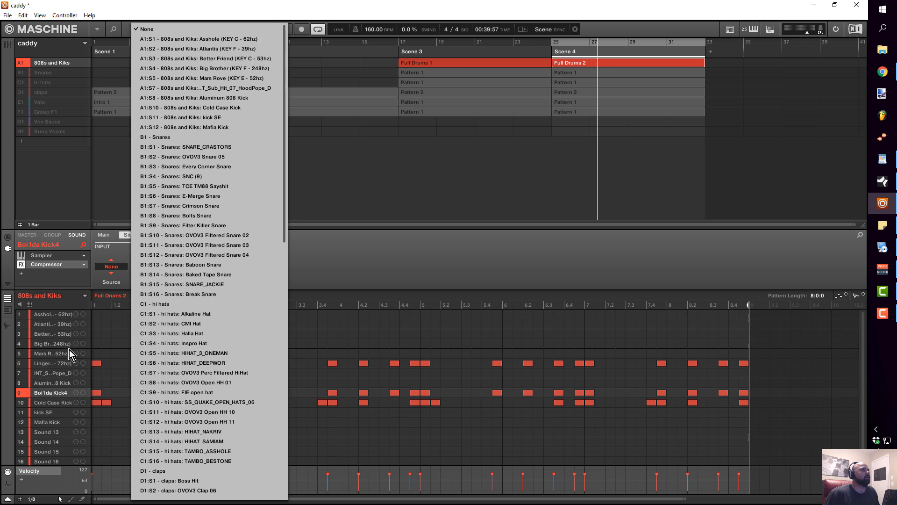
pyautogui.click(239, 108)
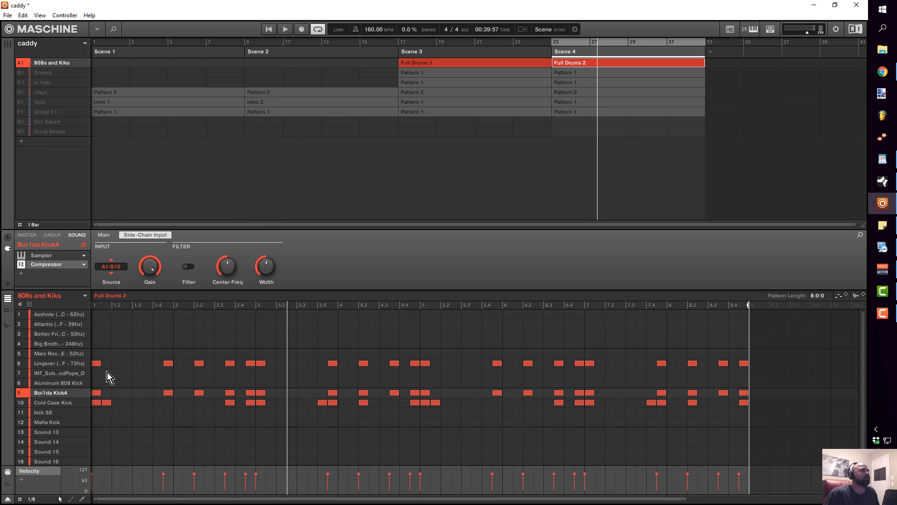
# - Inspect the Cold Case Kick's saturator and sample waveform, and return to Boi1da Kick4 in the pattern editor
pyautogui.click(63, 402)
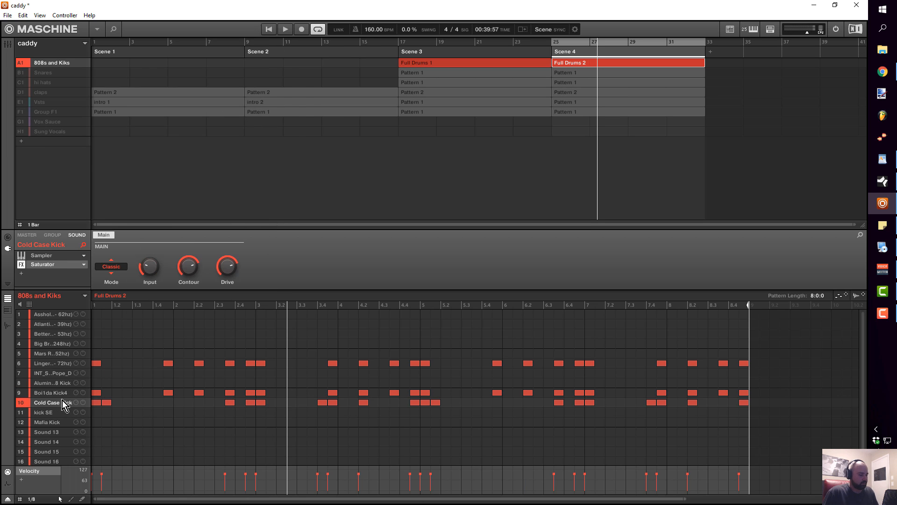
pyautogui.doubleClick(62, 400)
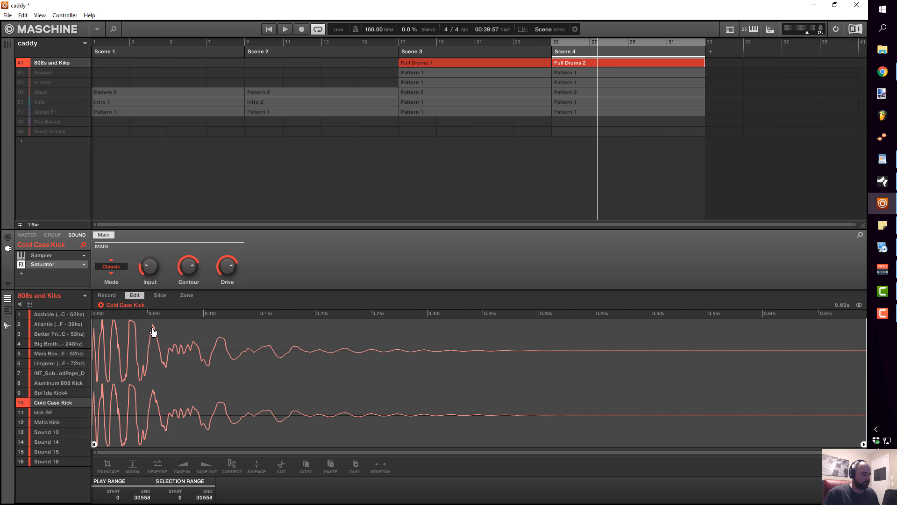
pyautogui.press('F2')
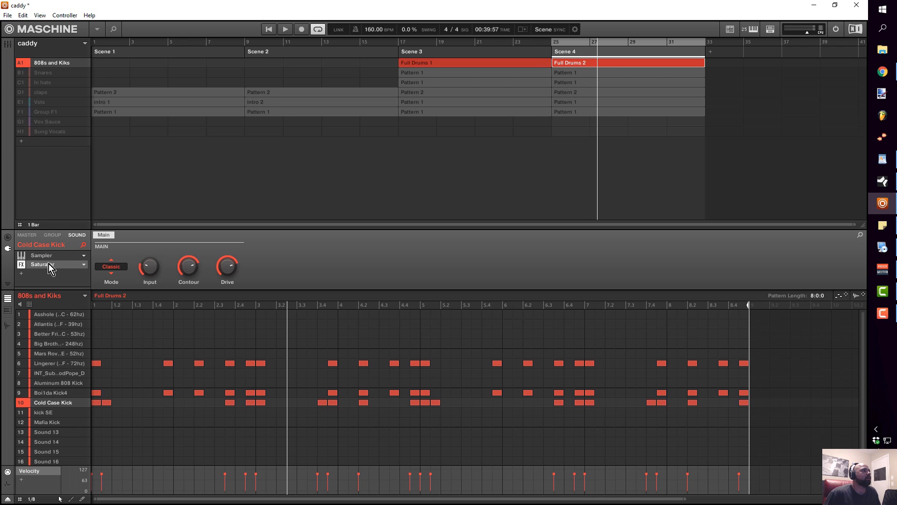
pyautogui.moveTo(55, 374)
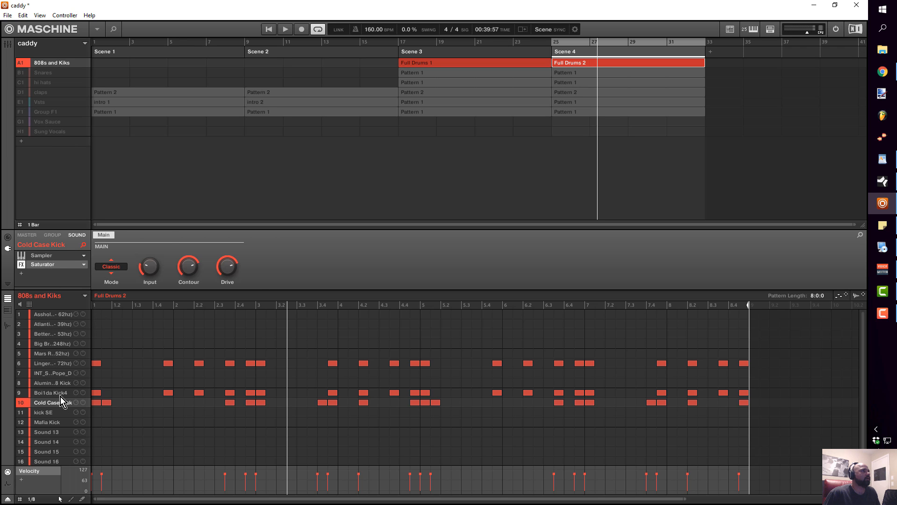
pyautogui.click(60, 392)
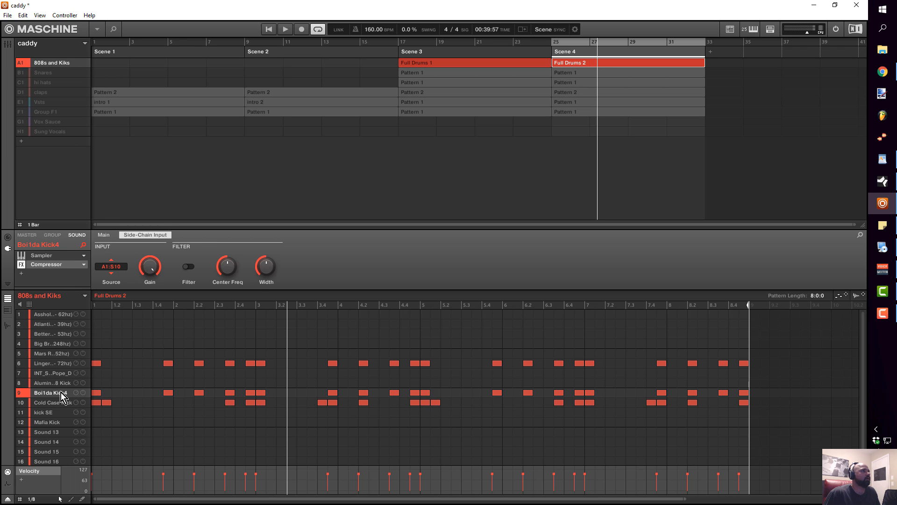
# - Set the Boi1da Kick4 compressor's threshold to -20.2 dB, its attack to the minimum and its release to 53.5 ms
pyautogui.click(7, 45)
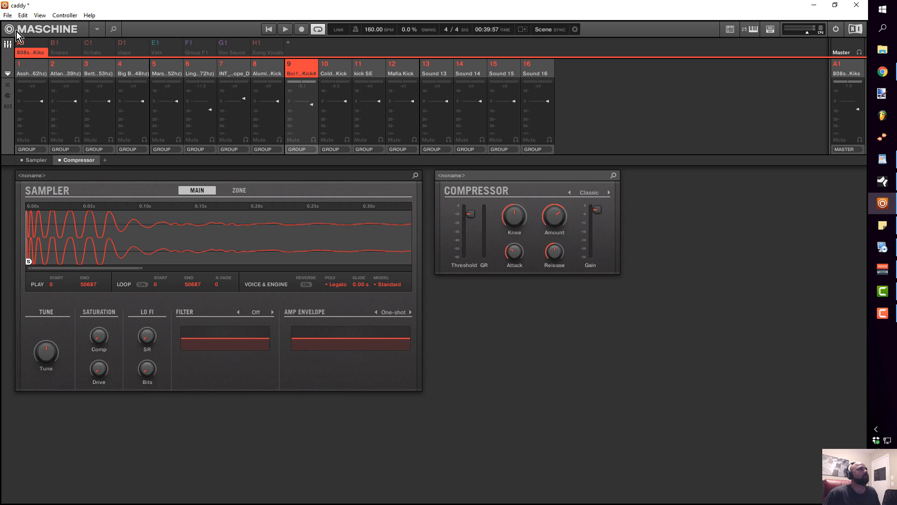
pyautogui.click(7, 44)
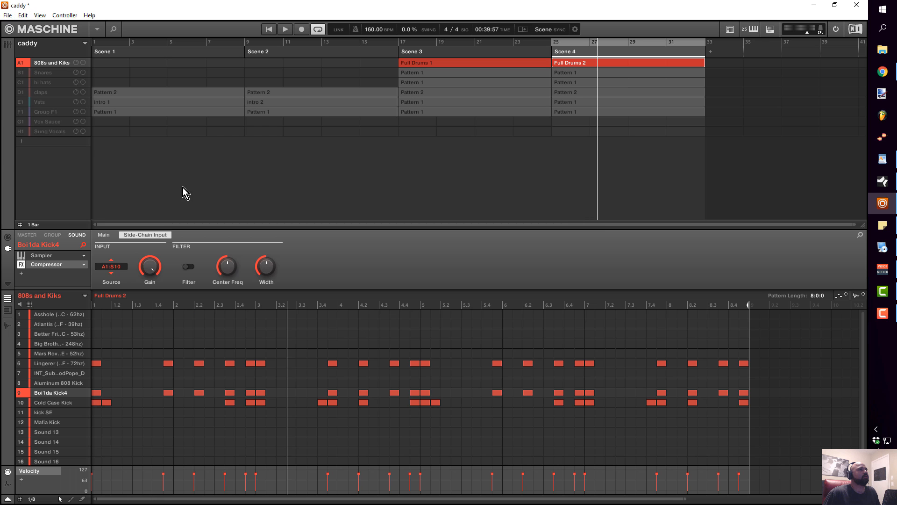
pyautogui.click(105, 235)
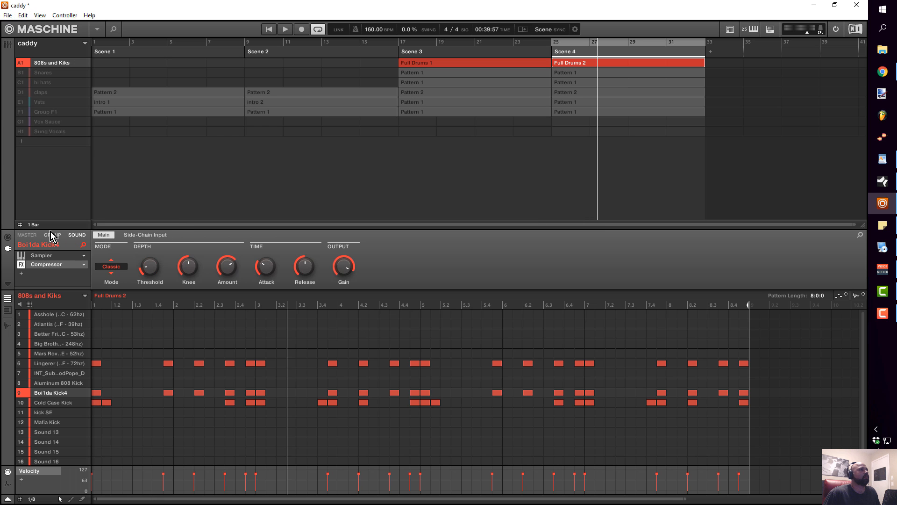
pyautogui.click(7, 45)
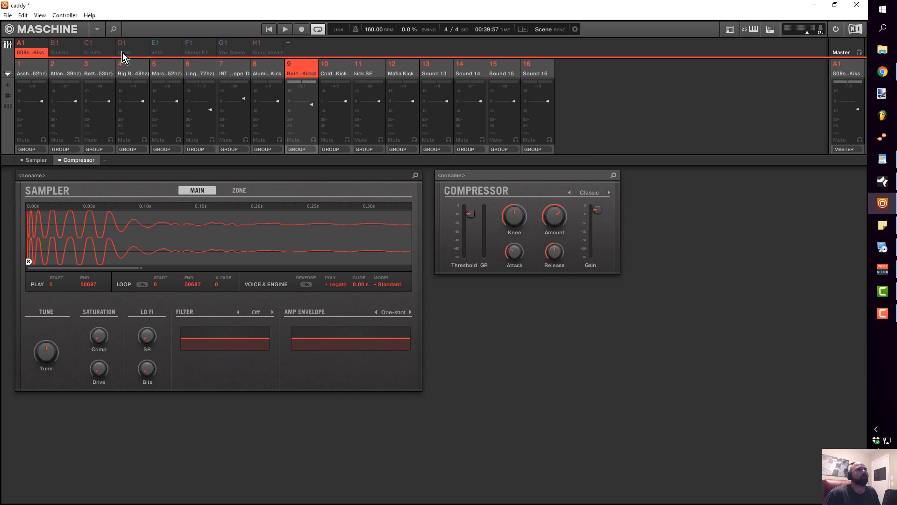
pyautogui.click(8, 45)
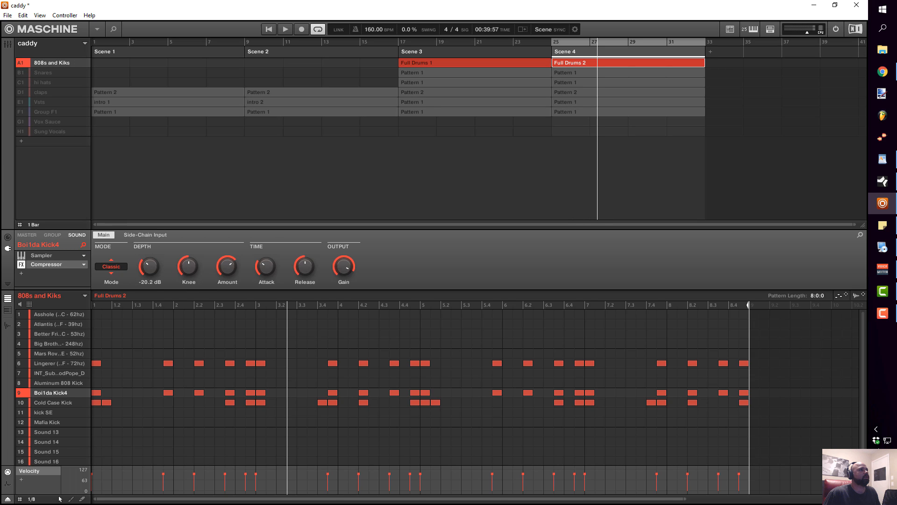
pyautogui.moveTo(263, 267); pyautogui.dragTo(263, 302)
pyautogui.moveTo(317, 271); pyautogui.dragTo(317, 275)
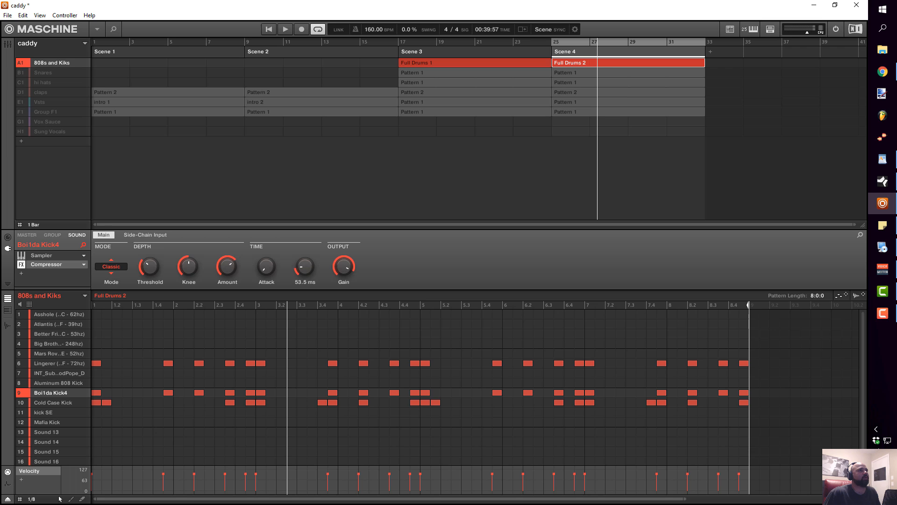
# - Audition Scene 4 and bypass the compressors on Boi1da Kick4 and the Lingerer 808 to hear the drums uncompressed
pyautogui.press('space')
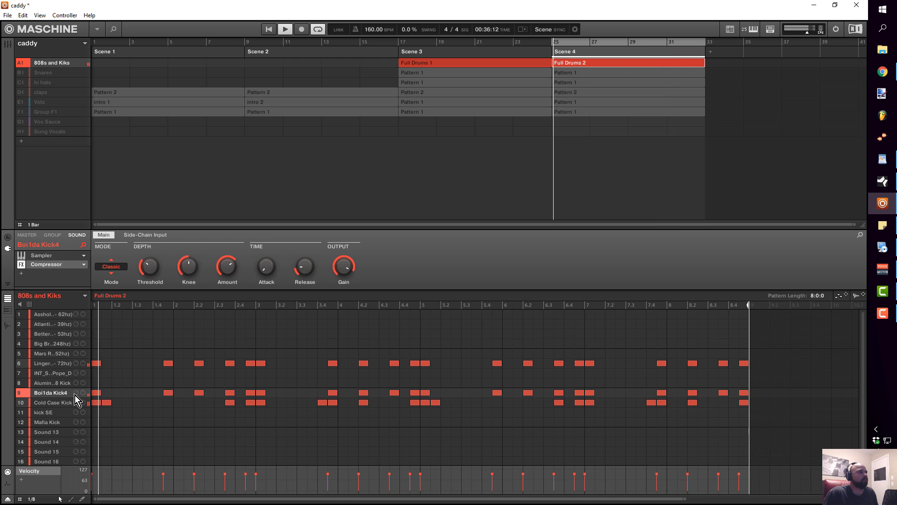
pyautogui.click(21, 264)
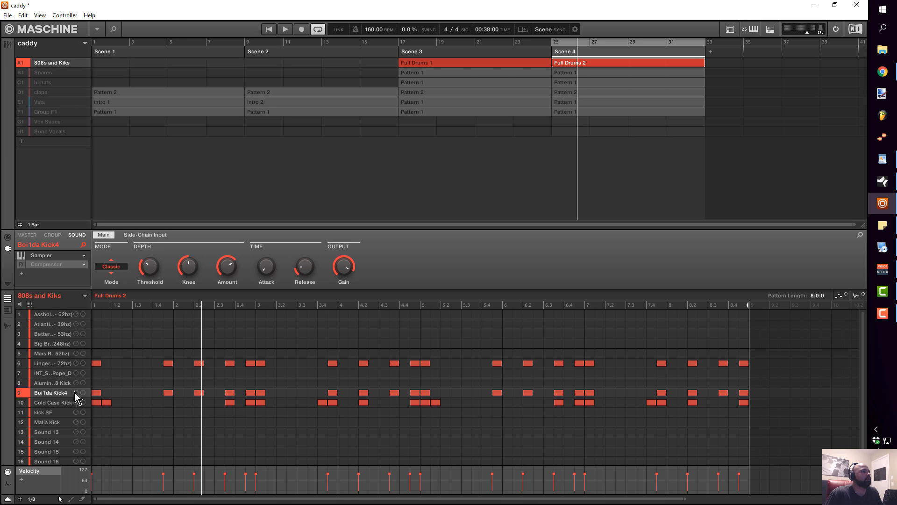
pyautogui.click(61, 402)
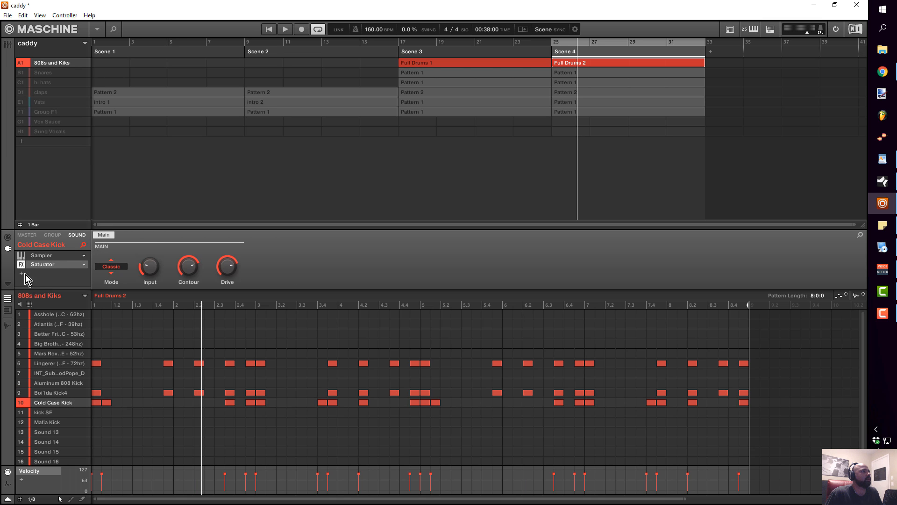
pyautogui.click(57, 366)
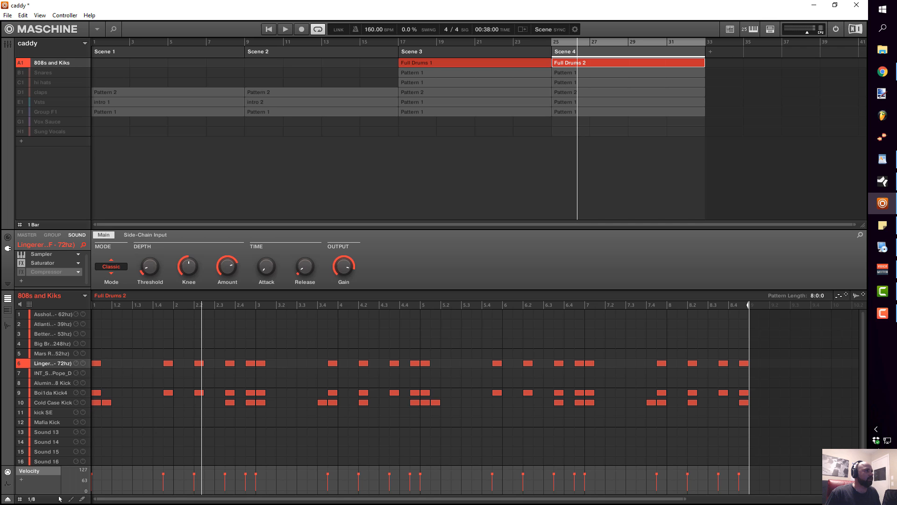
pyautogui.press('space')
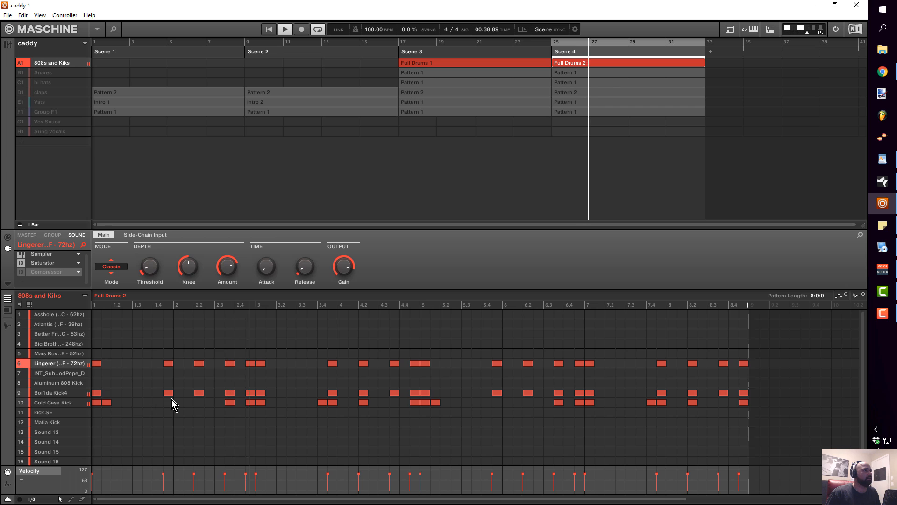
# - Select the two overlapping Lingerer 808 and Boi1da Kick4 hits around bar 2 and replay the uncompressed pattern
pyautogui.press('space')
pyautogui.moveTo(151, 349); pyautogui.dragTo(206, 405)
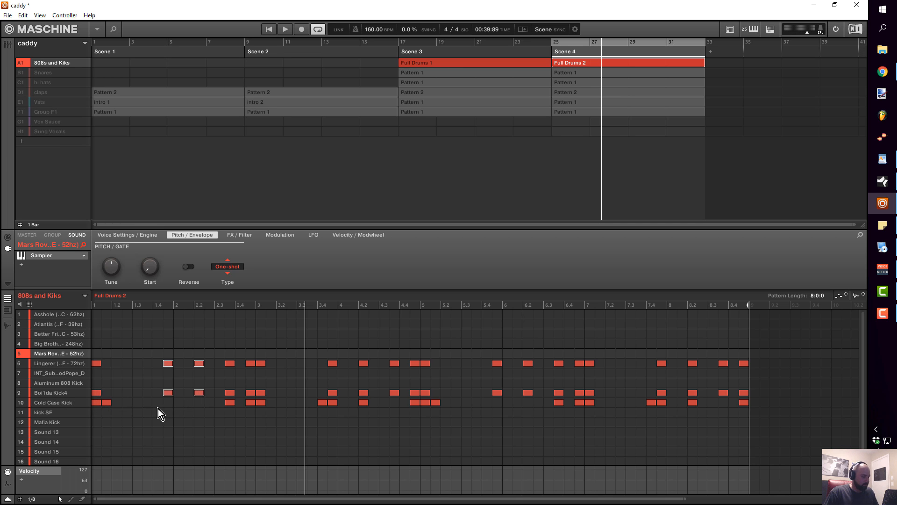
pyautogui.press('space')
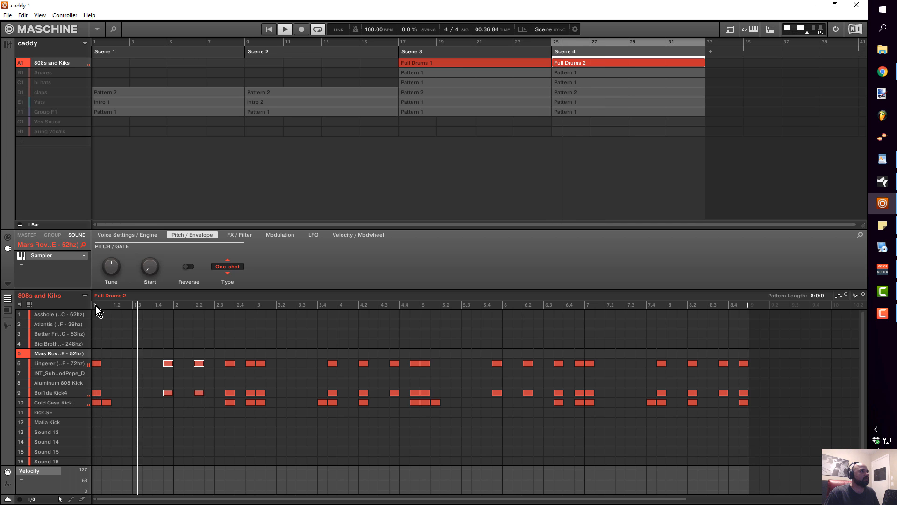
# - Show the plug-in slots in the mixer and re-enable the Lingerer 808 and Boi1da Kick4 compressors while the scene plays, ending playback after listening
pyautogui.click(8, 44)
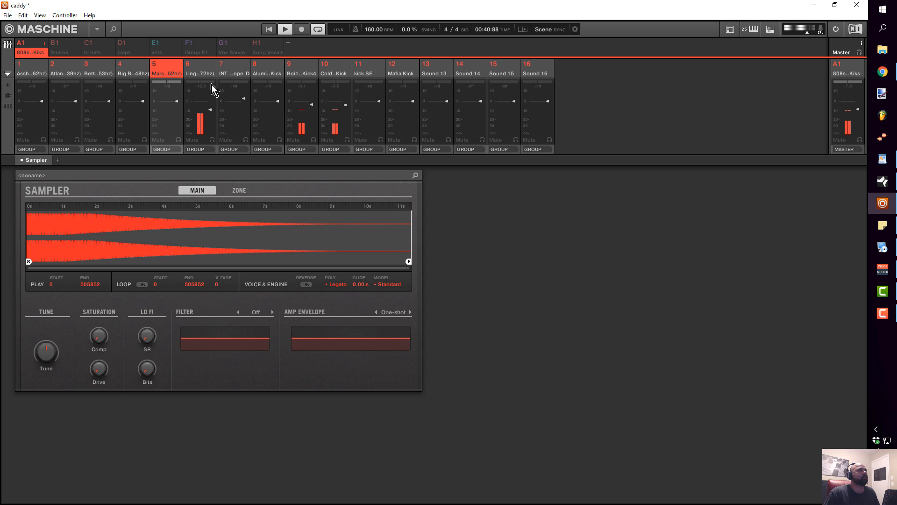
pyautogui.click(8, 95)
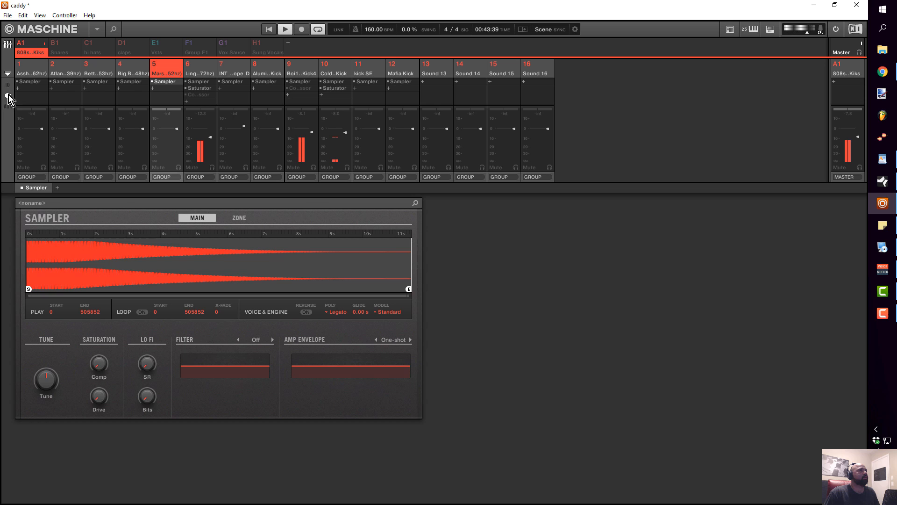
pyautogui.click(187, 95)
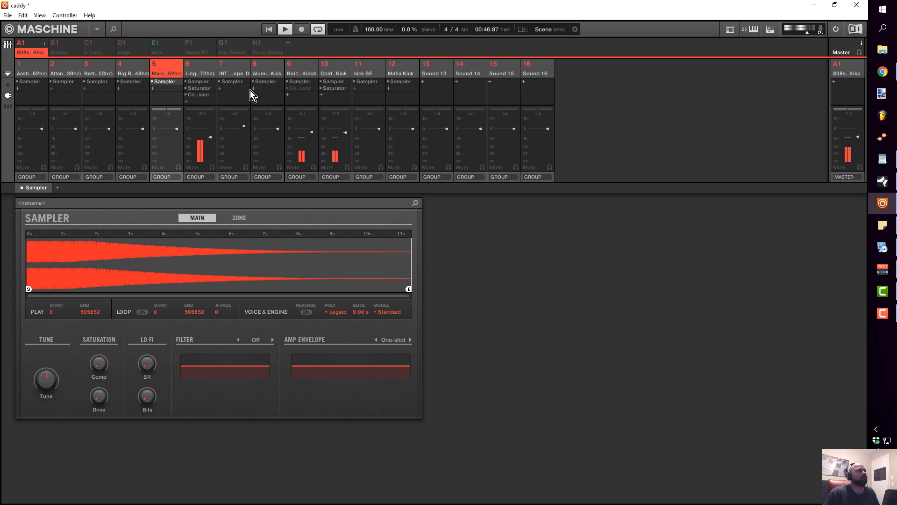
pyautogui.click(287, 88)
pyautogui.press('space')
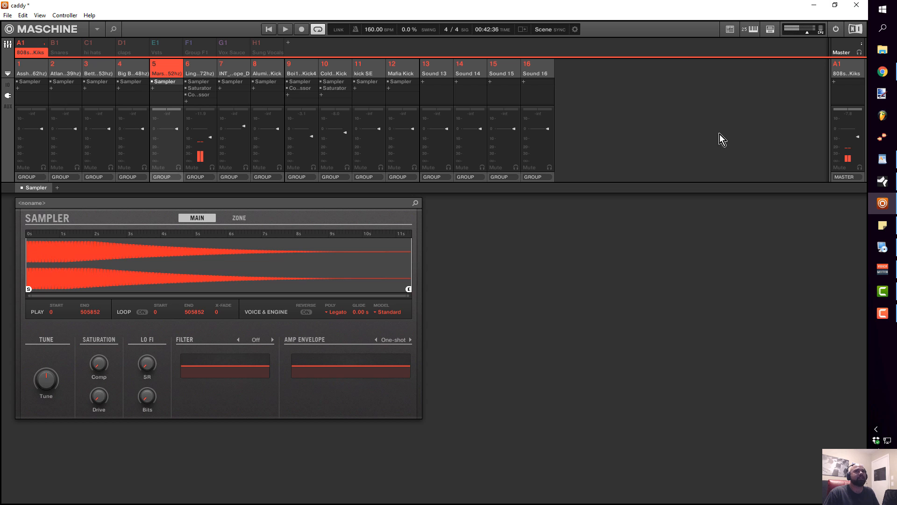
# - Return to the arrangement, play Scene 4 with all groups audible, and display the Vsts group and the master channel's effects
pyautogui.click(8, 44)
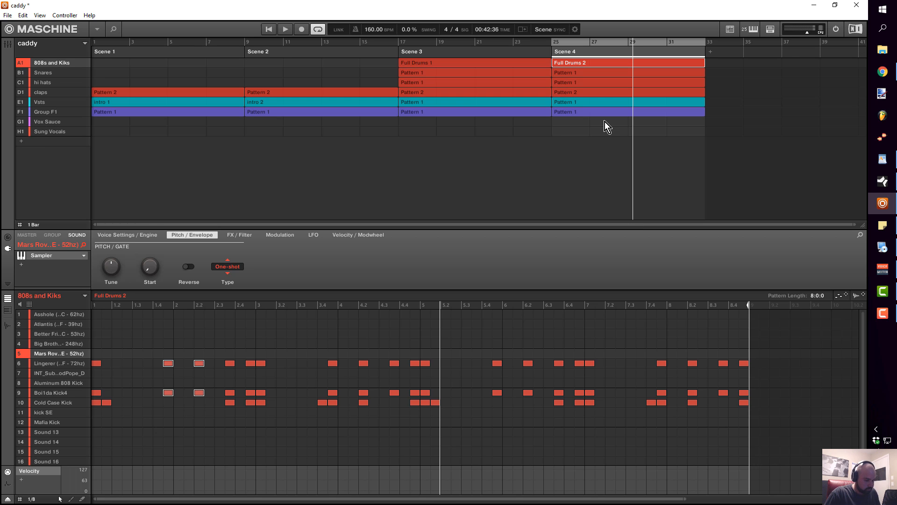
pyautogui.press('space')
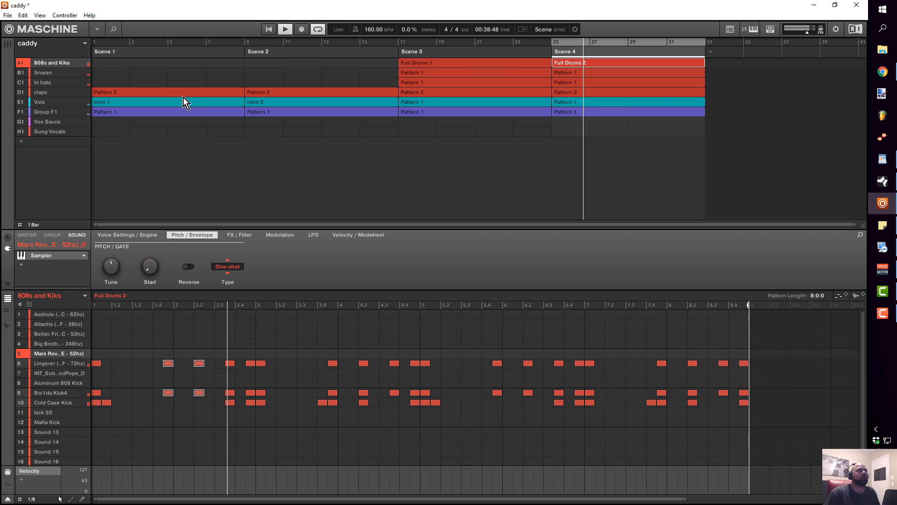
pyautogui.click(69, 103)
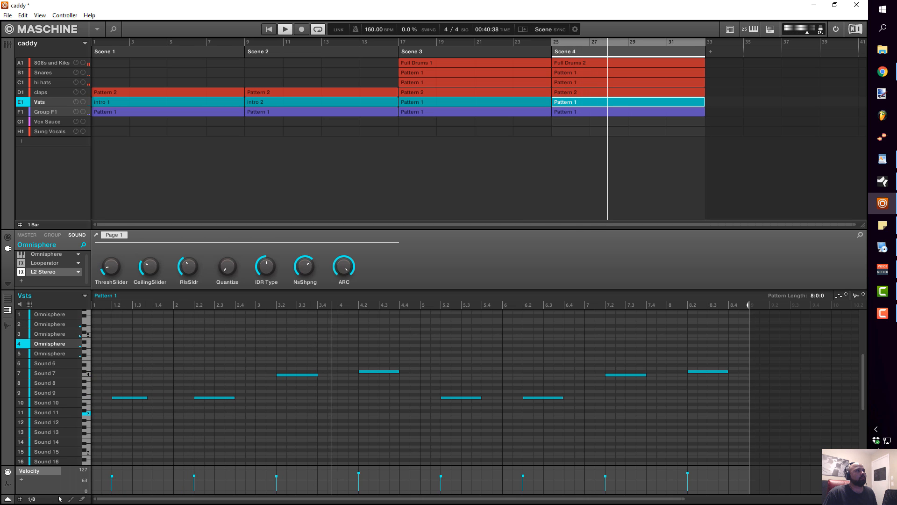
pyautogui.click(27, 234)
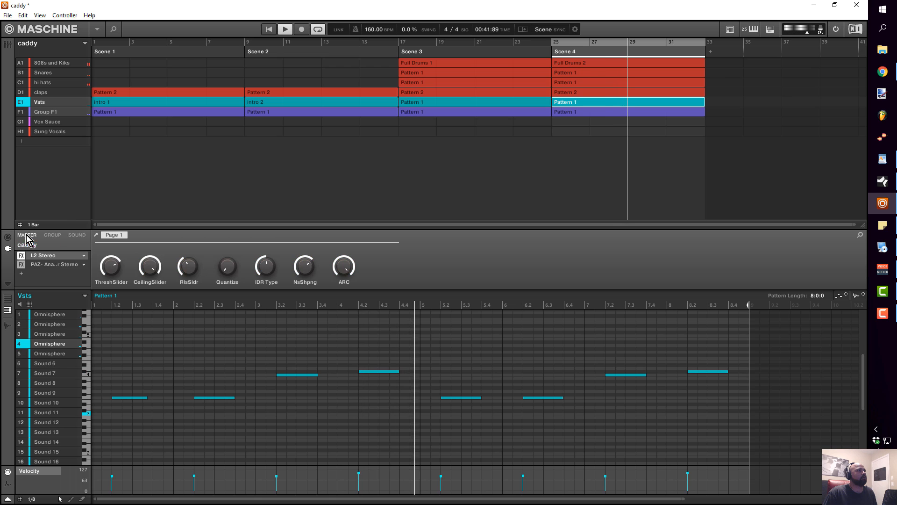
# - Open the master channel's L2 Ultramaximizer, lower its threshold to -14.8, and move its window clear of the group list
pyautogui.doubleClick(54, 257)
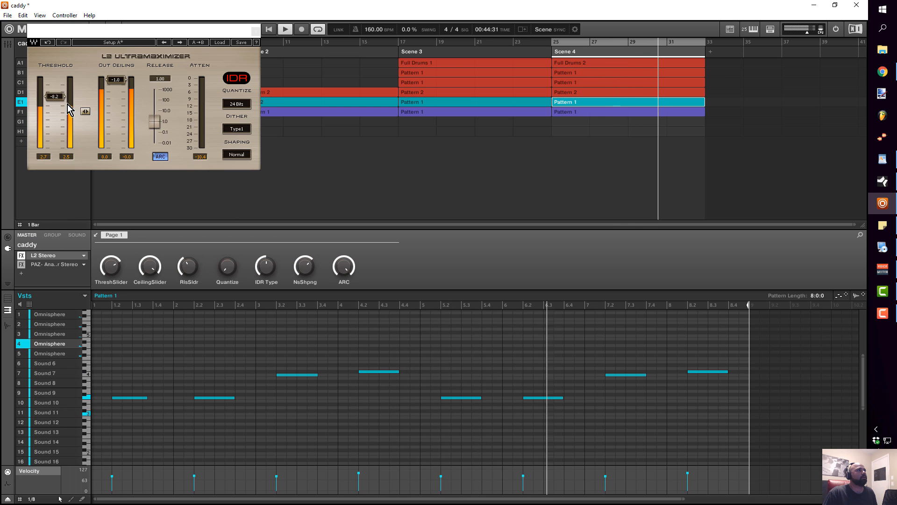
pyautogui.moveTo(61, 100); pyautogui.dragTo(55, 107)
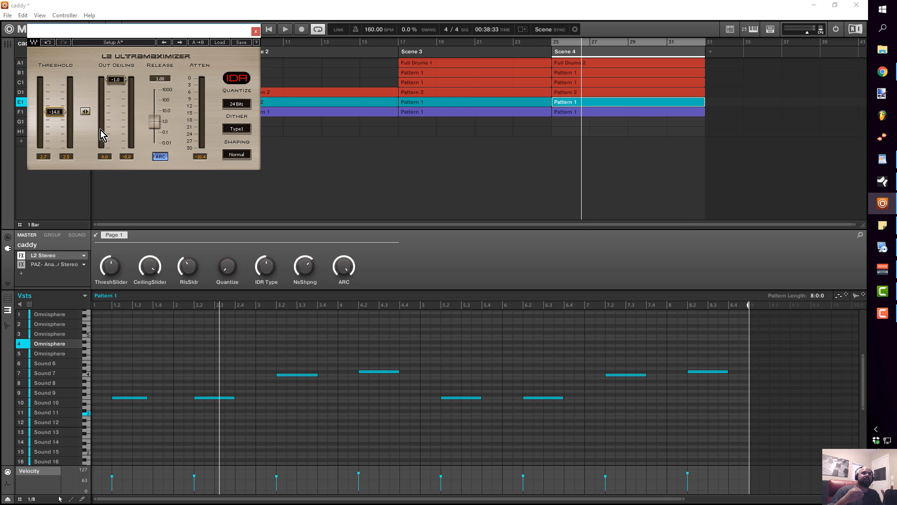
pyautogui.moveTo(94, 30); pyautogui.dragTo(181, 111)
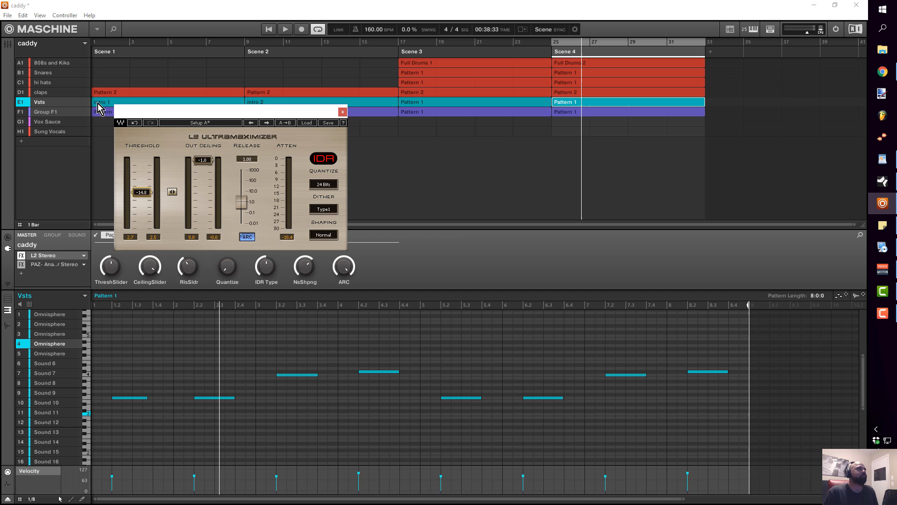
# - Show the 808s and Kiks pattern and examine where the Lingerer 808, Boi1da Kick4 and Cold Case Kick hits overlap late in bar 2
pyautogui.click(58, 91)
pyautogui.click(58, 85)
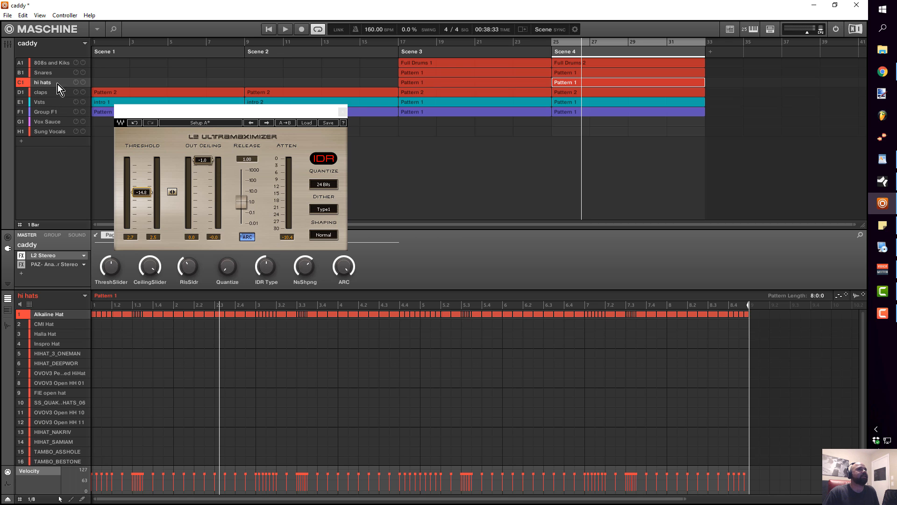
pyautogui.click(58, 75)
pyautogui.click(56, 63)
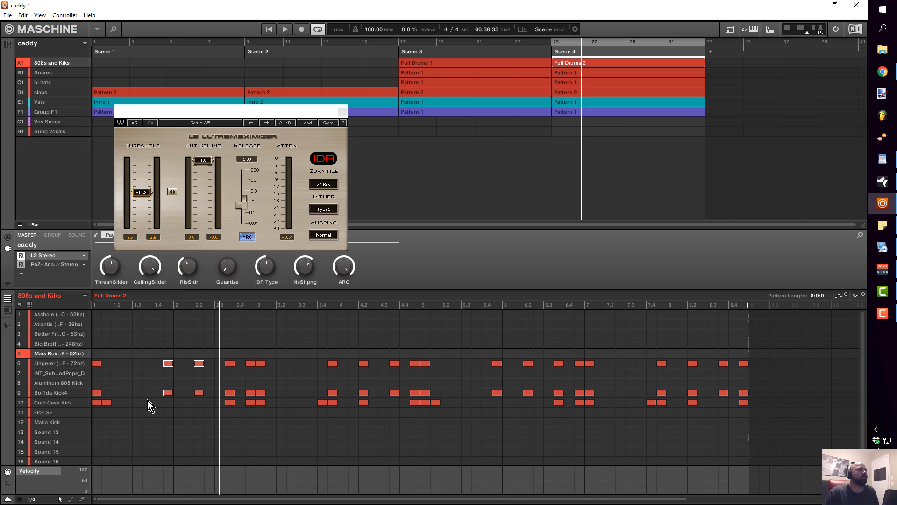
pyautogui.moveTo(149, 338); pyautogui.dragTo(219, 418)
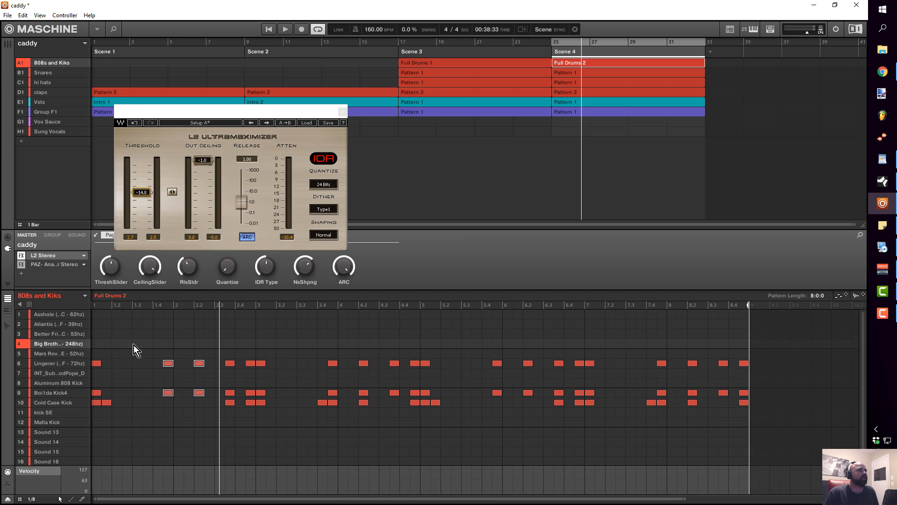
pyautogui.moveTo(131, 329); pyautogui.dragTo(205, 400)
pyautogui.moveTo(215, 350); pyautogui.dragTo(273, 405)
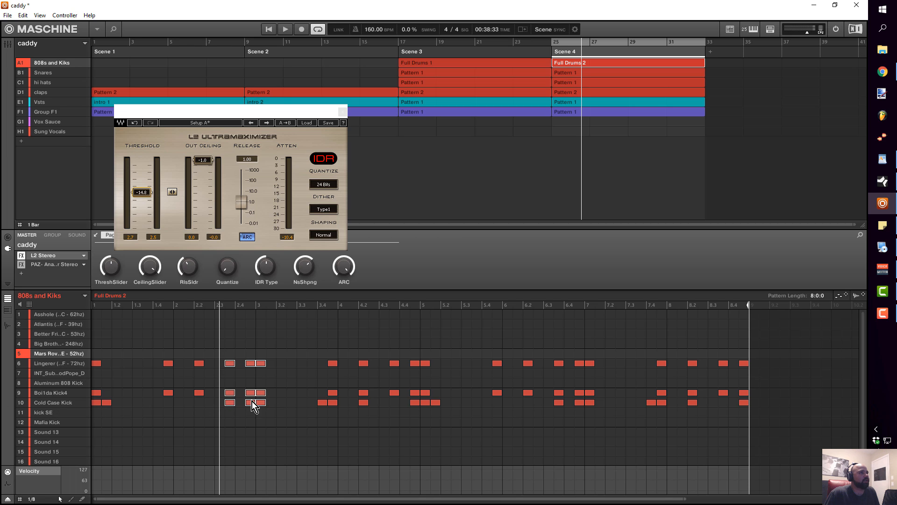
pyautogui.click(49, 401)
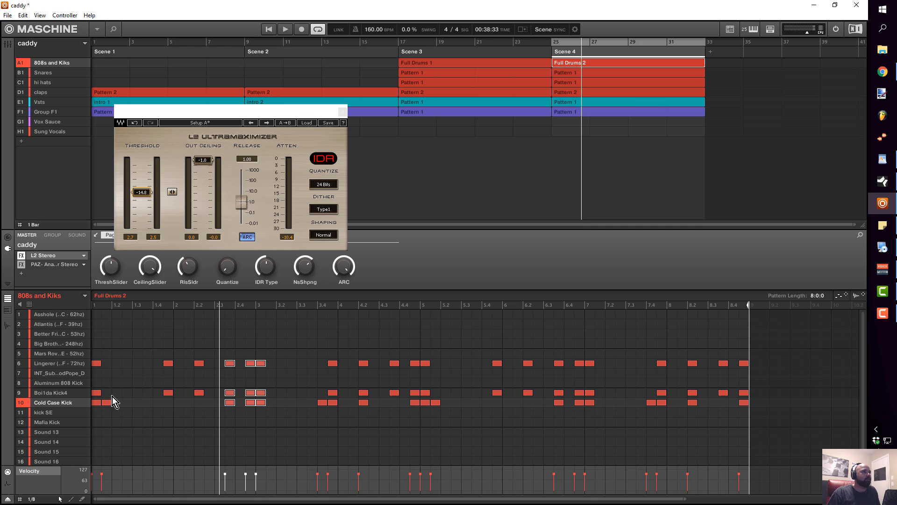
pyautogui.click(276, 391)
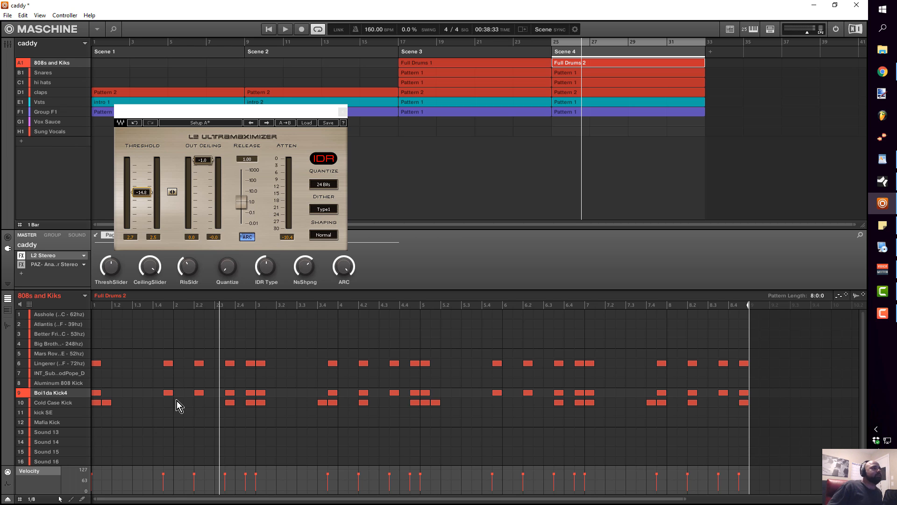
# - Play Scene 4 through the limiter and focus on the Cold Case Kick hits in the pattern
pyautogui.press('space')
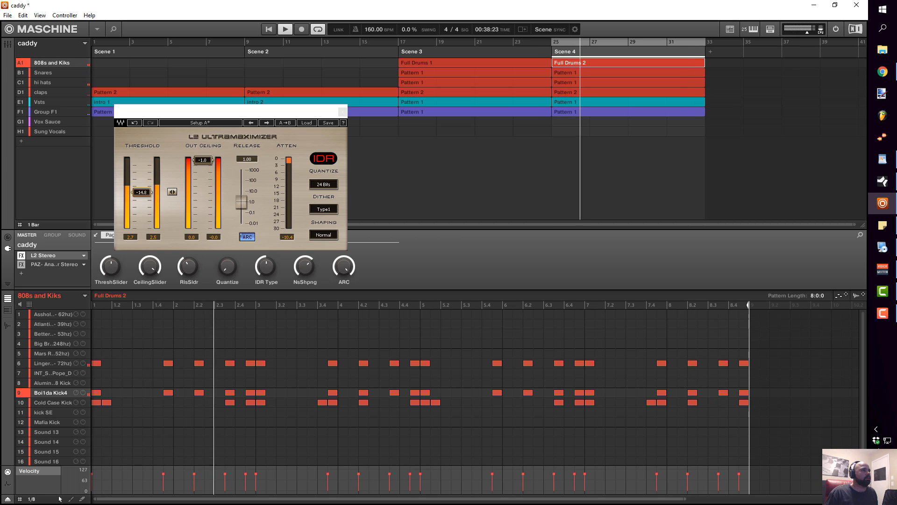
pyautogui.click(66, 405)
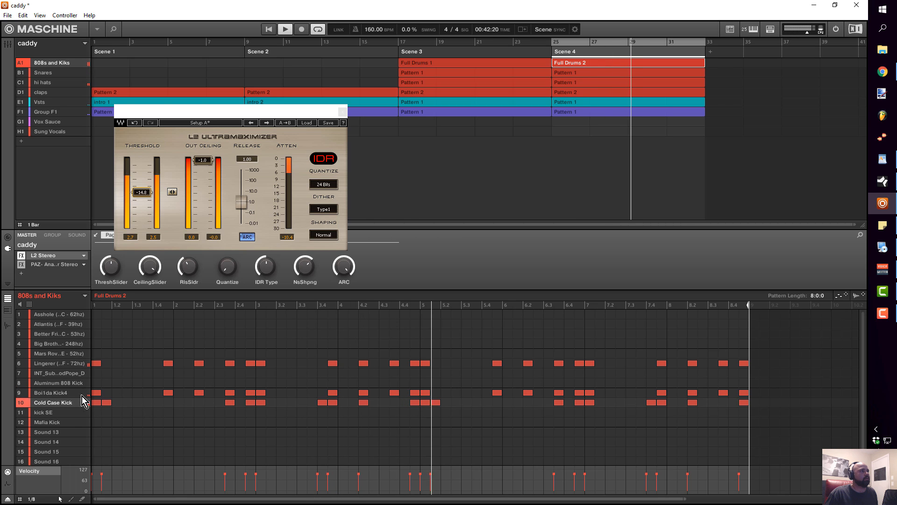
pyautogui.moveTo(81, 394)
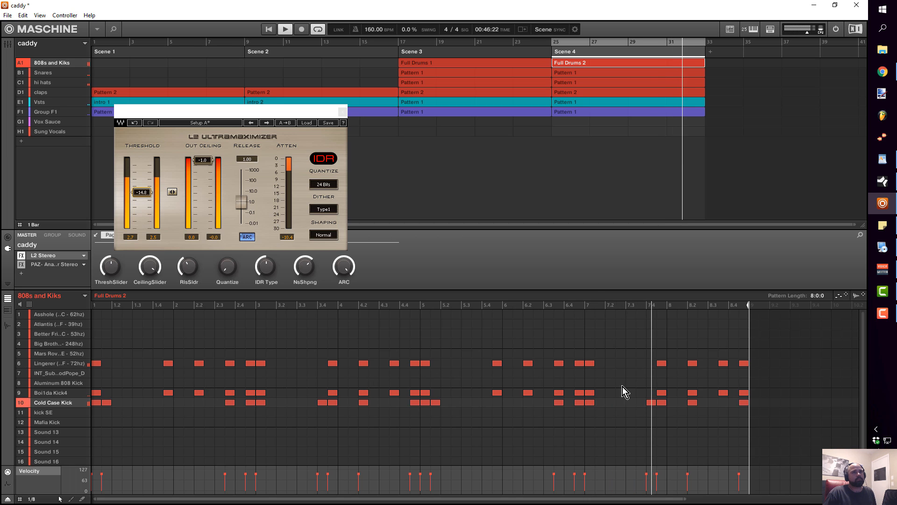
# - Audition Scene 3 against Scene 4 to compare the low end, and close the L2 Ultramaximizer window
pyautogui.click(456, 49)
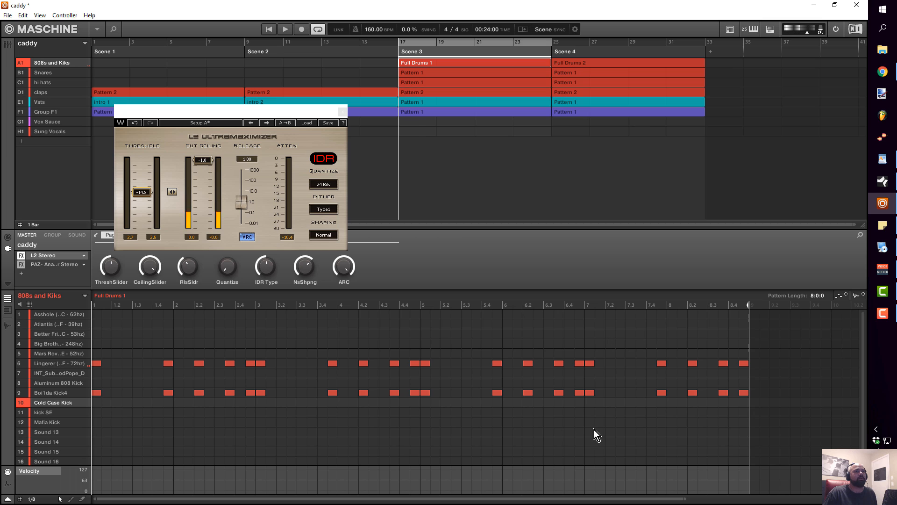
pyautogui.press('space')
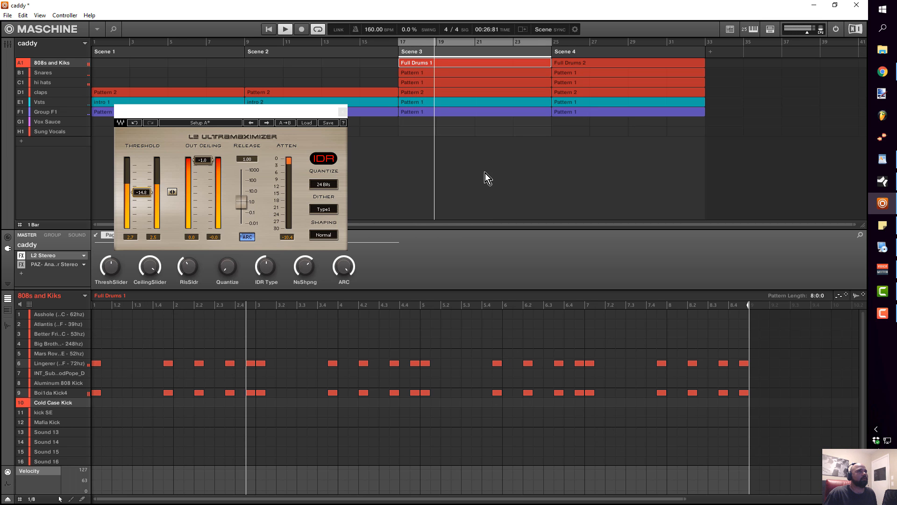
pyautogui.press('Right')
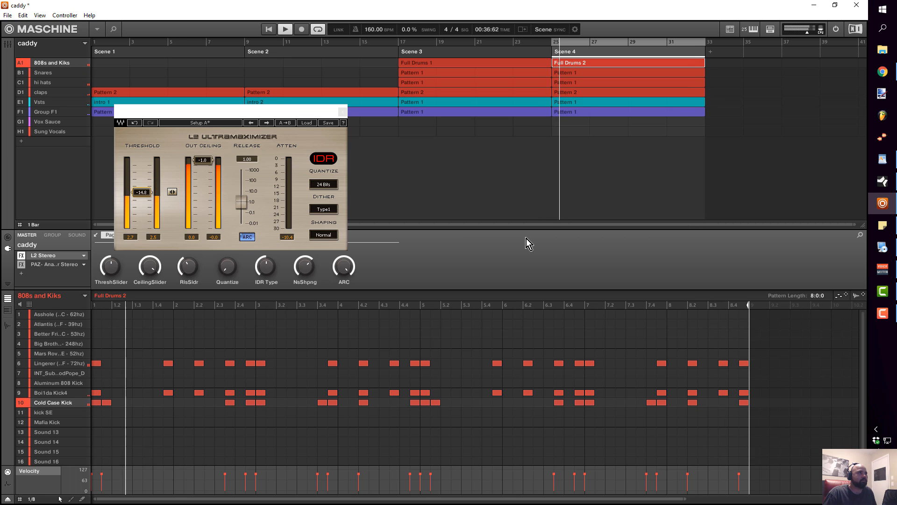
pyautogui.click(344, 111)
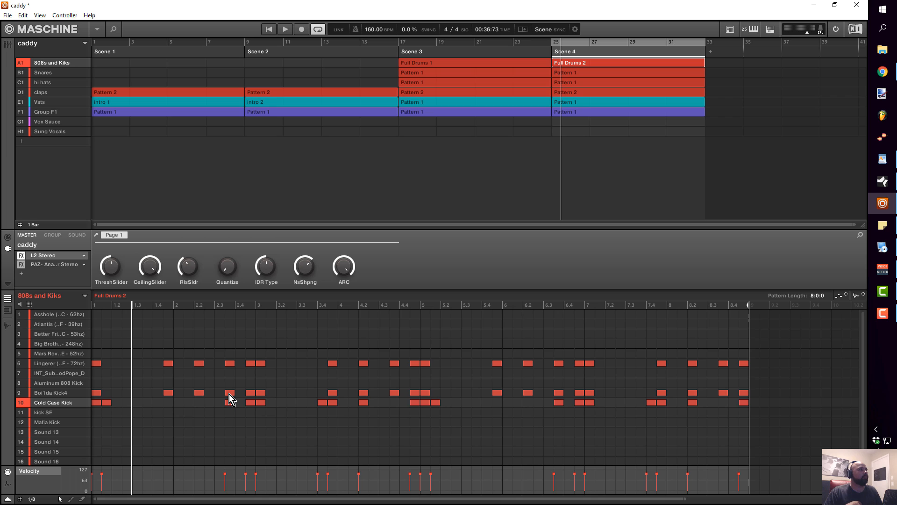
# - Review the side-chain source choices of Boi1da Kick4's compressor, leaving Cold Case Kick selected, and minimize the program window
pyautogui.click(7, 237)
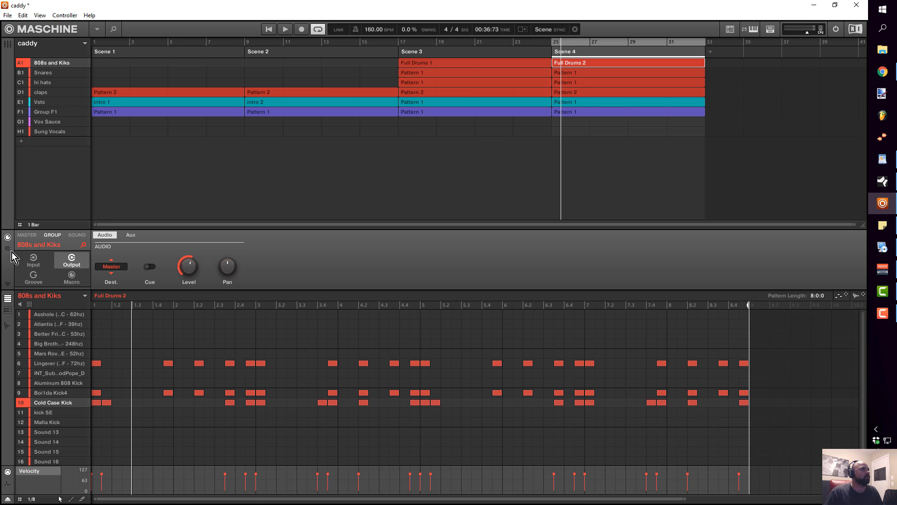
pyautogui.click(61, 392)
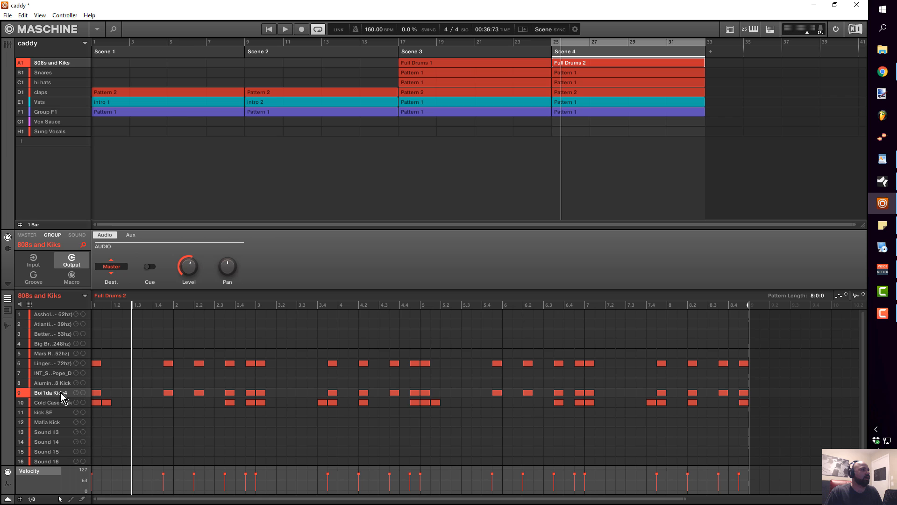
pyautogui.click(8, 249)
pyautogui.click(76, 234)
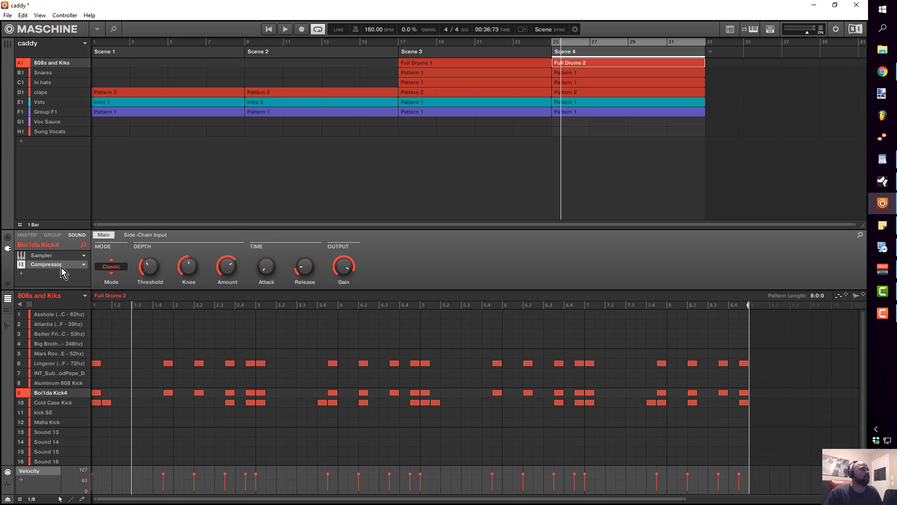
pyautogui.click(164, 236)
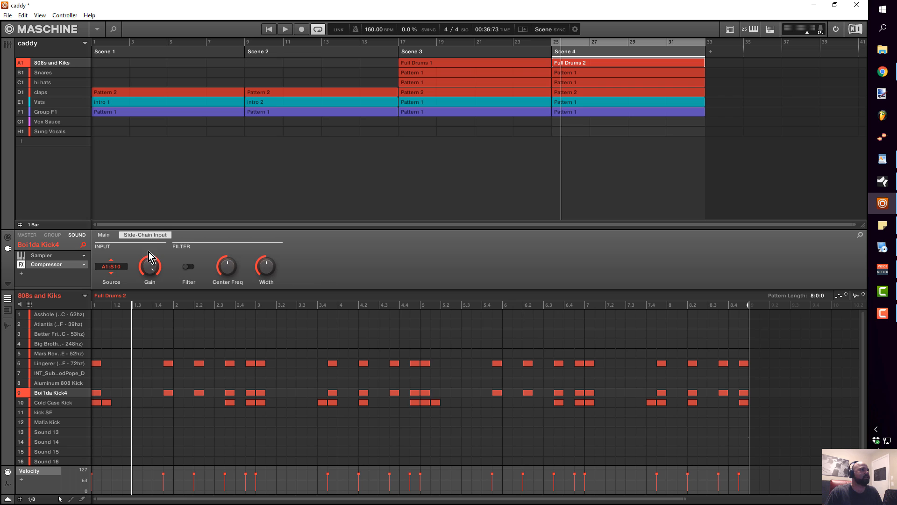
pyautogui.click(111, 267)
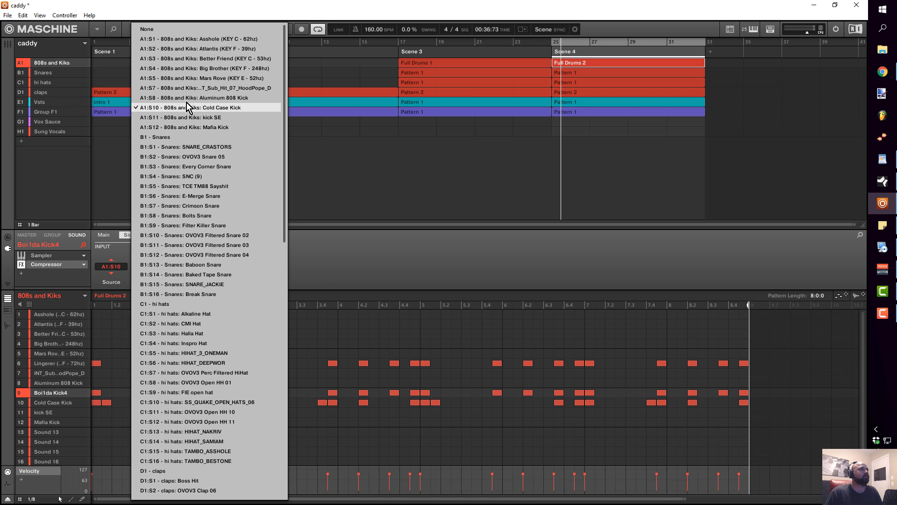
pyautogui.click(420, 258)
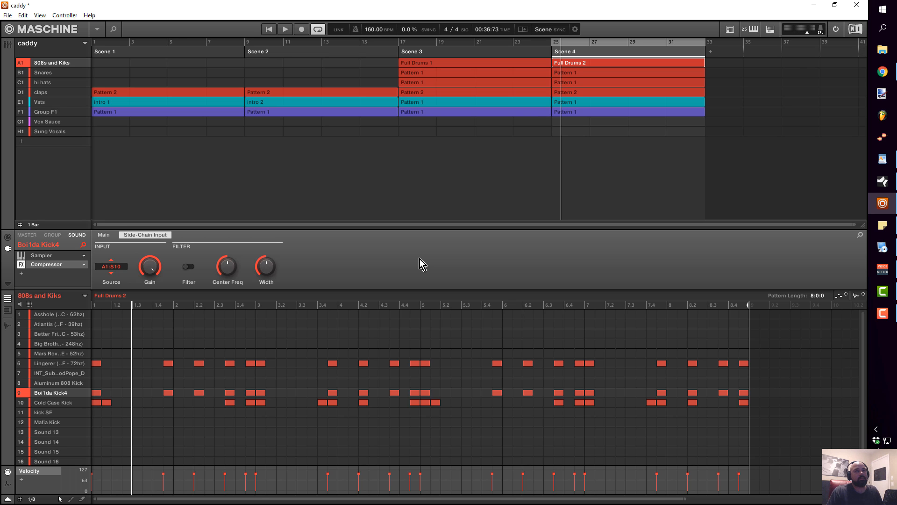
pyautogui.click(816, 5)
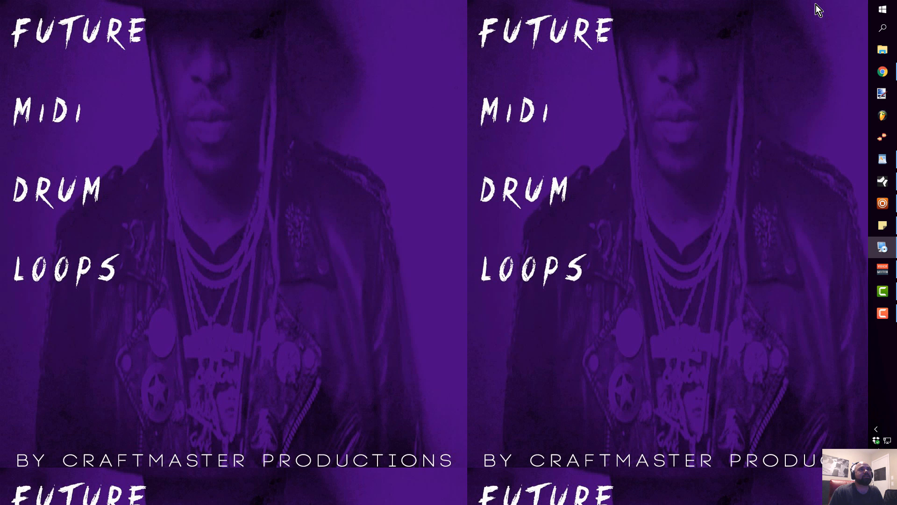